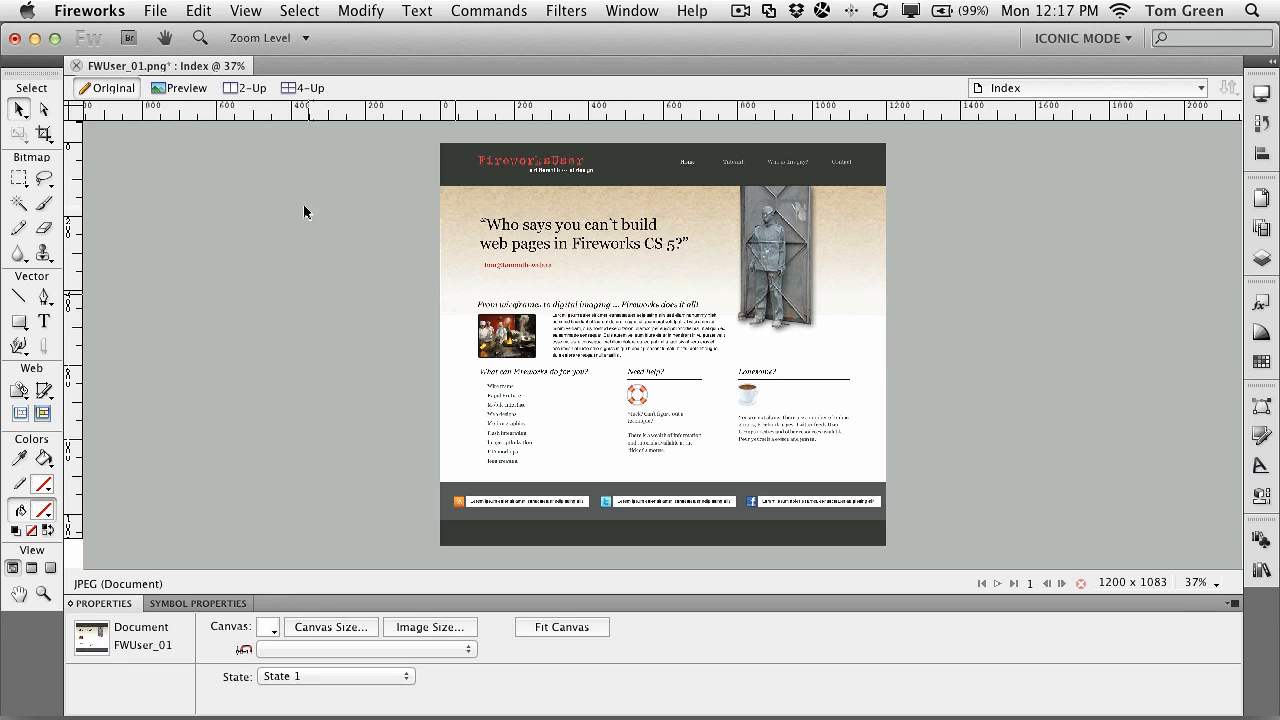
# - Draw a rectangular slice over the statue photo with the Slice tool
pyautogui.click(48, 393)
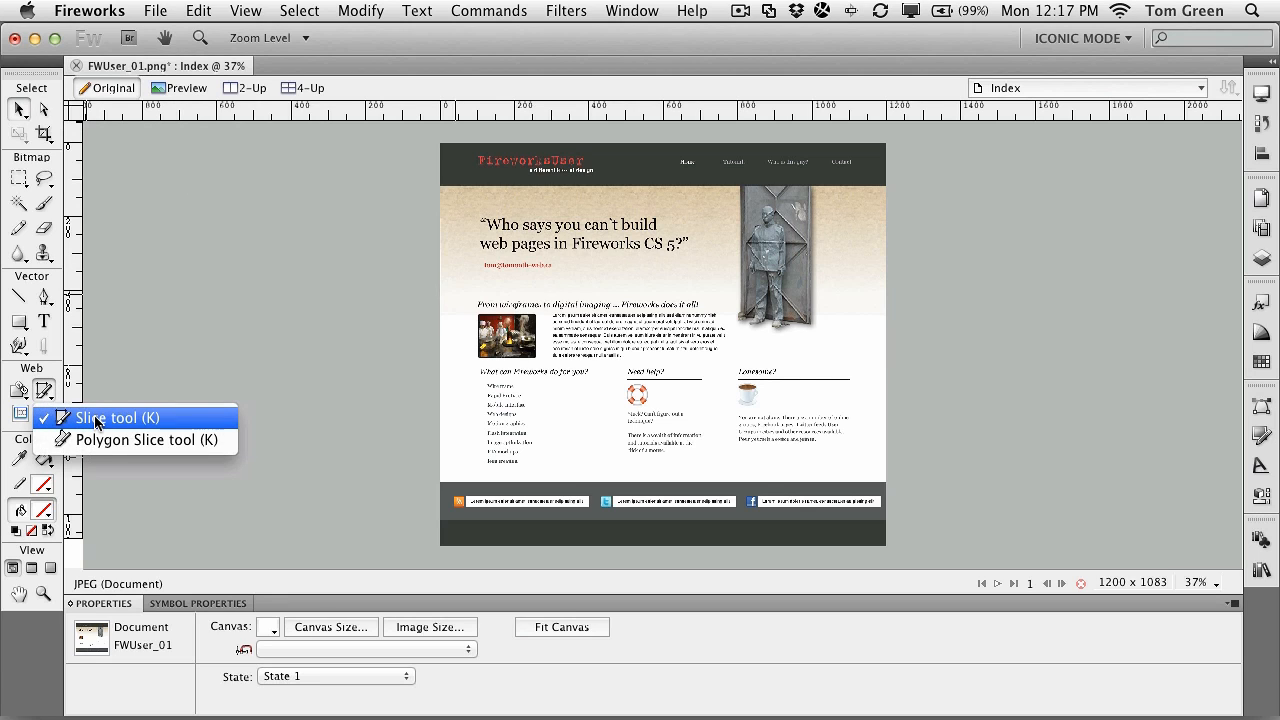
pyautogui.click(97, 422)
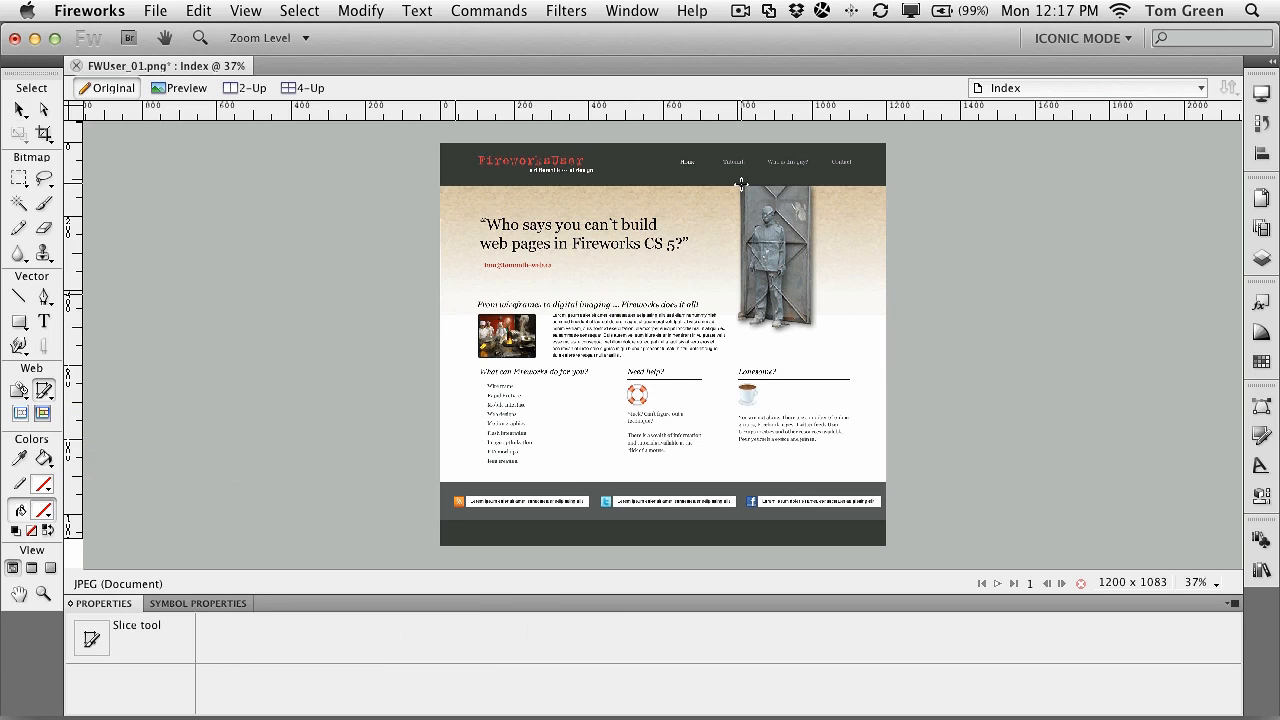
pyautogui.moveTo(740, 185); pyautogui.dragTo(817, 332)
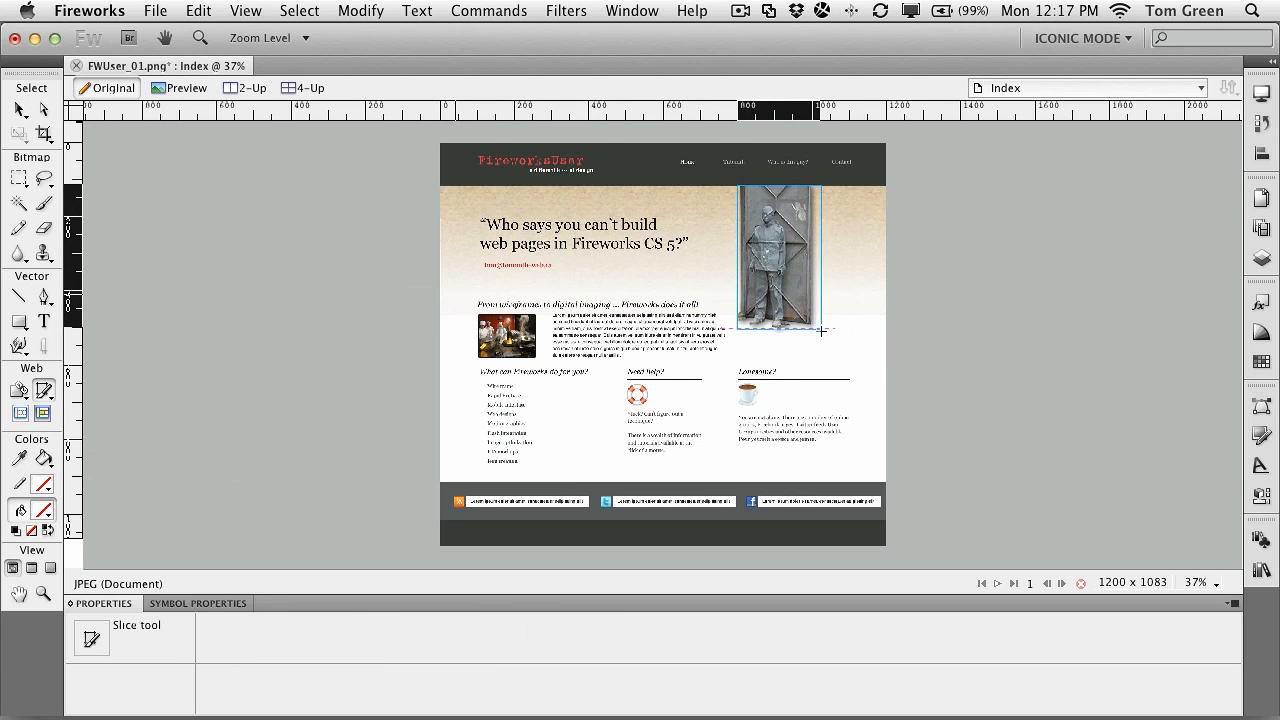
pyautogui.moveTo(817, 332); pyautogui.dragTo(820, 328)
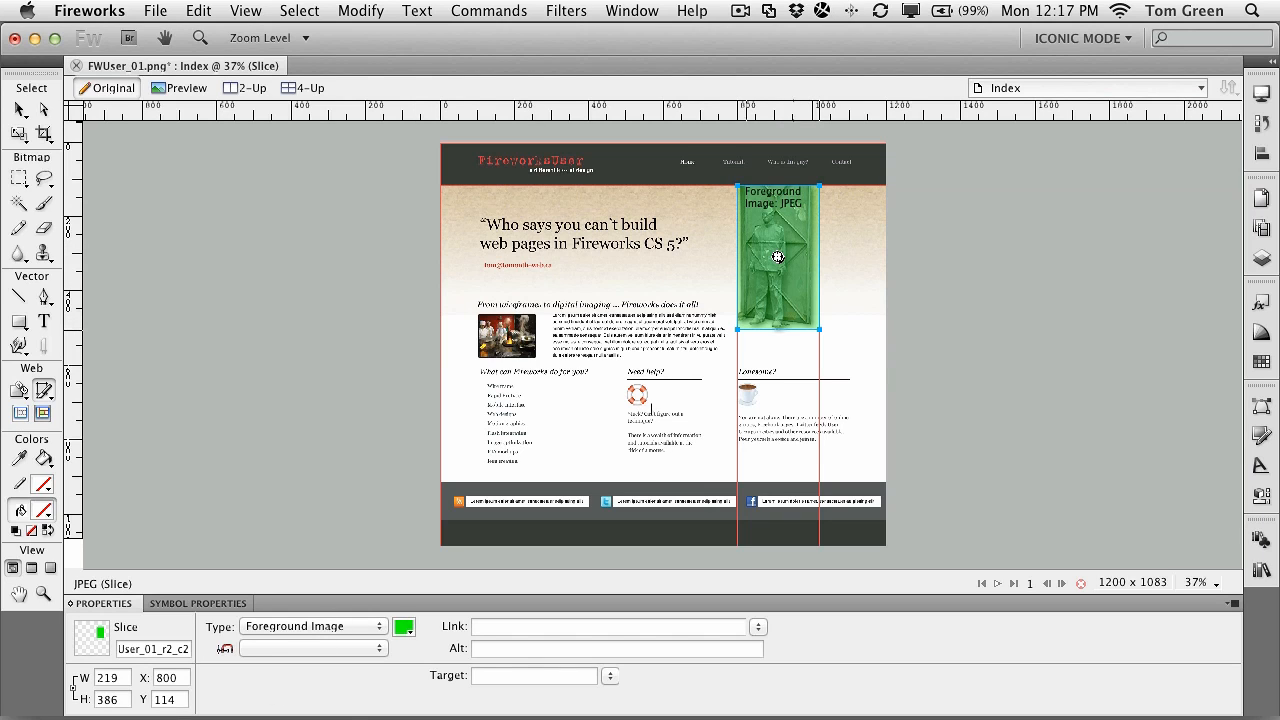
# - Try a blue slice overlay colour, revert it to green, and show the Layers list
pyautogui.click(403, 630)
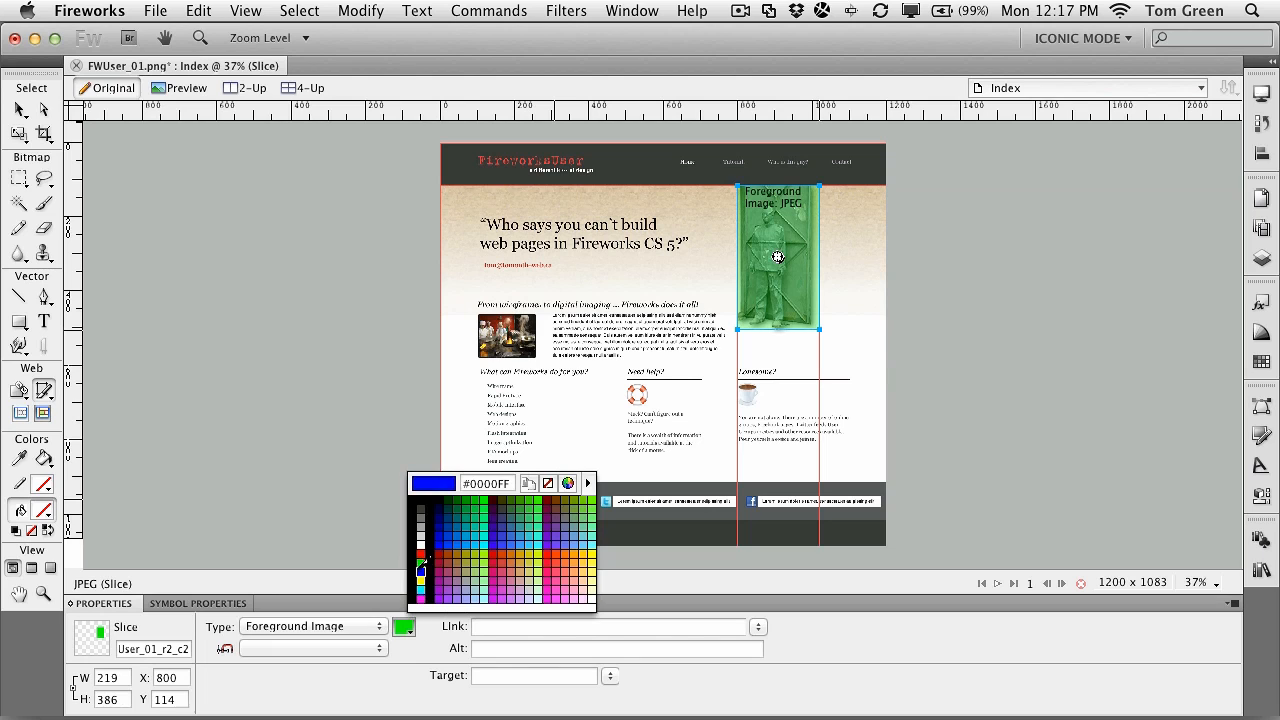
pyautogui.click(422, 564)
pyautogui.click(404, 627)
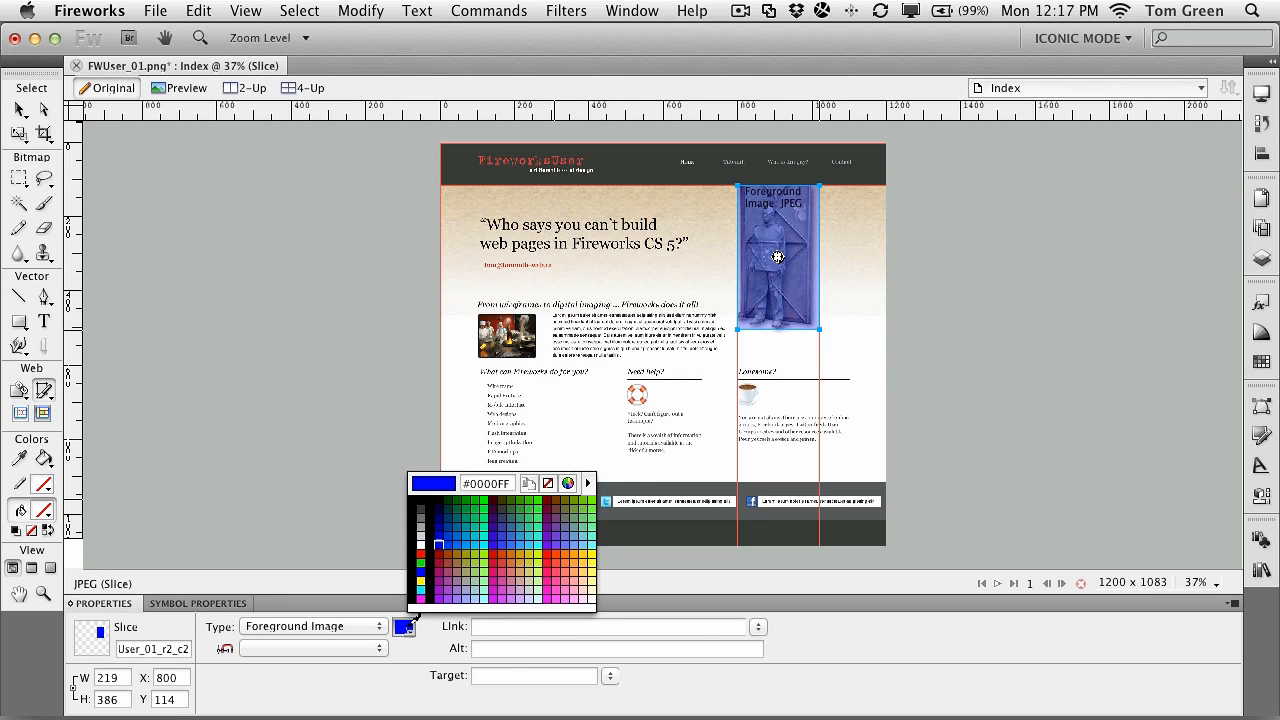
pyautogui.click(424, 564)
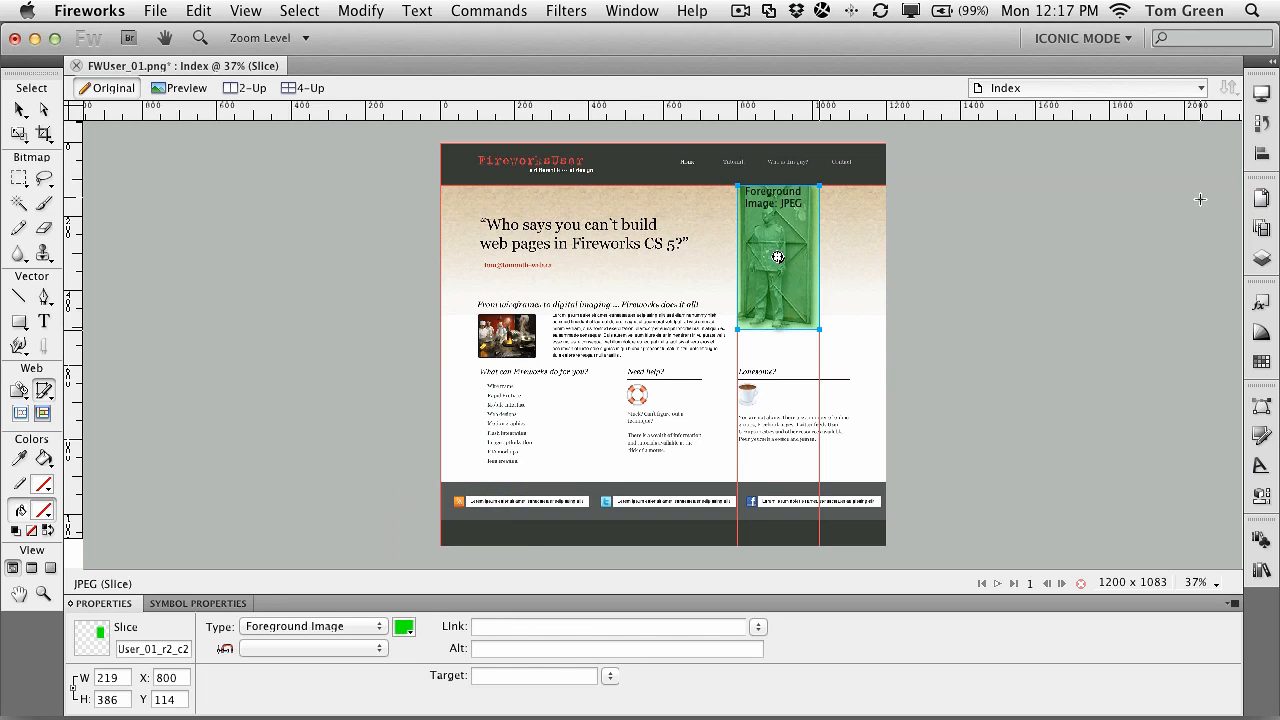
pyautogui.click(1262, 262)
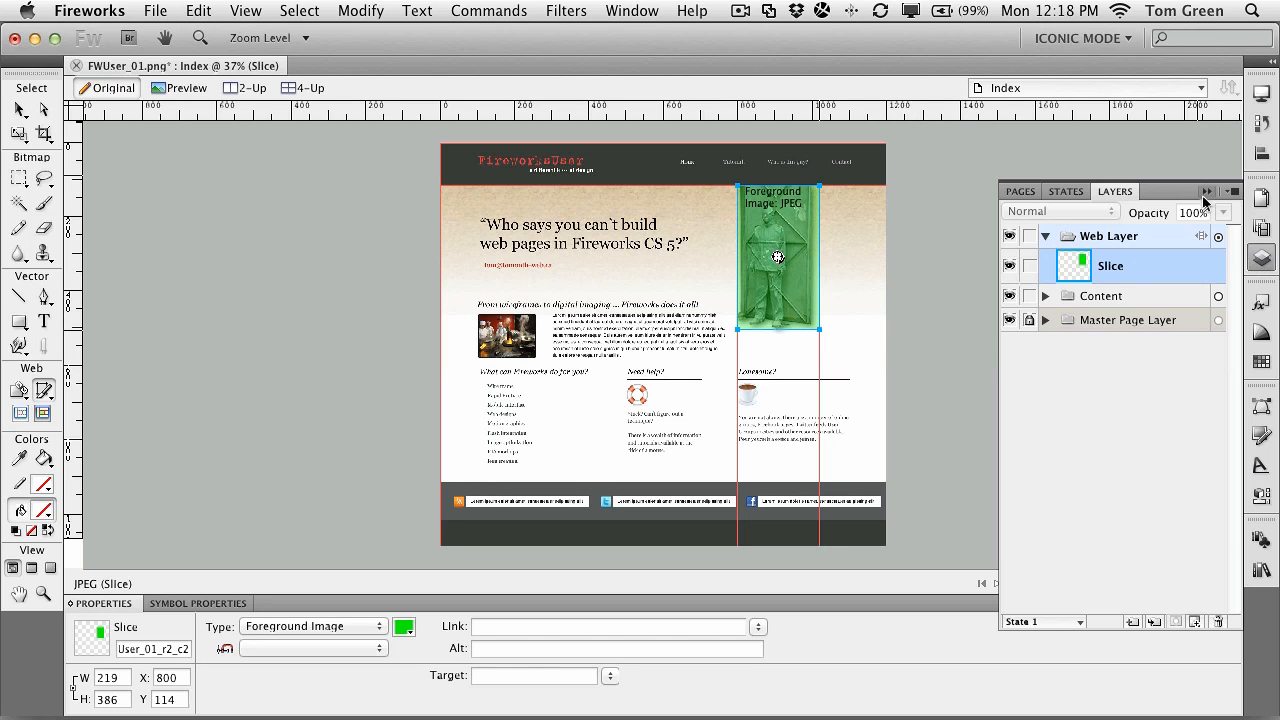
# - Resize the slice with the Pointer tool to 251 by 404 px
pyautogui.click(1207, 191)
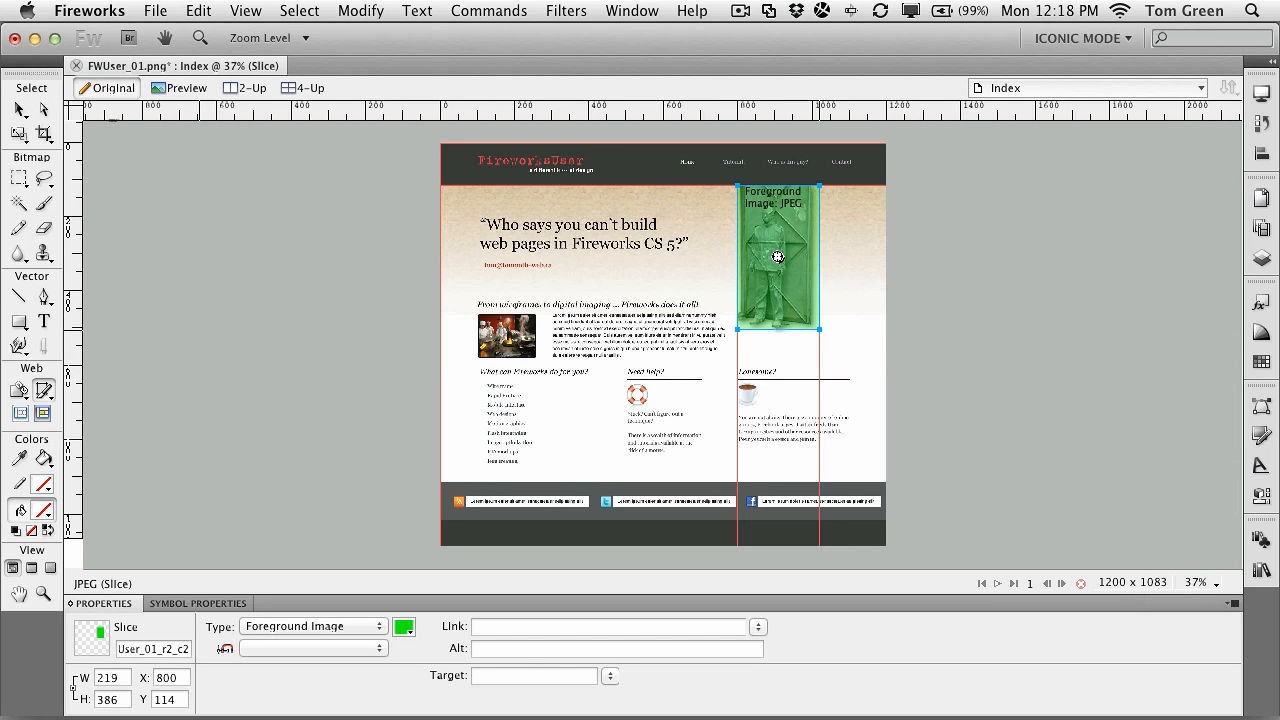
pyautogui.press('v')
pyautogui.moveTo(770, 331)
pyautogui.mouseDown()
pyautogui.moveTo(781, 287)
pyautogui.moveTo(779, 334)
pyautogui.mouseUp()
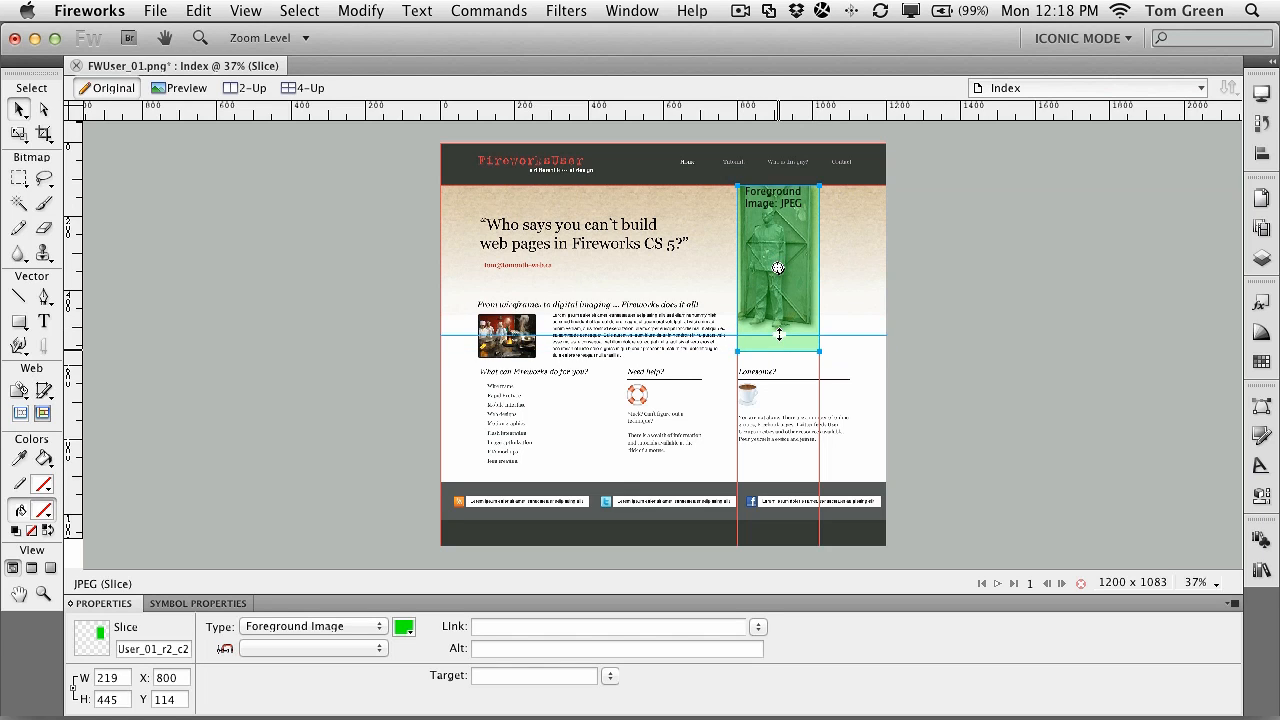
pyautogui.moveTo(823, 283); pyautogui.dragTo(831, 283)
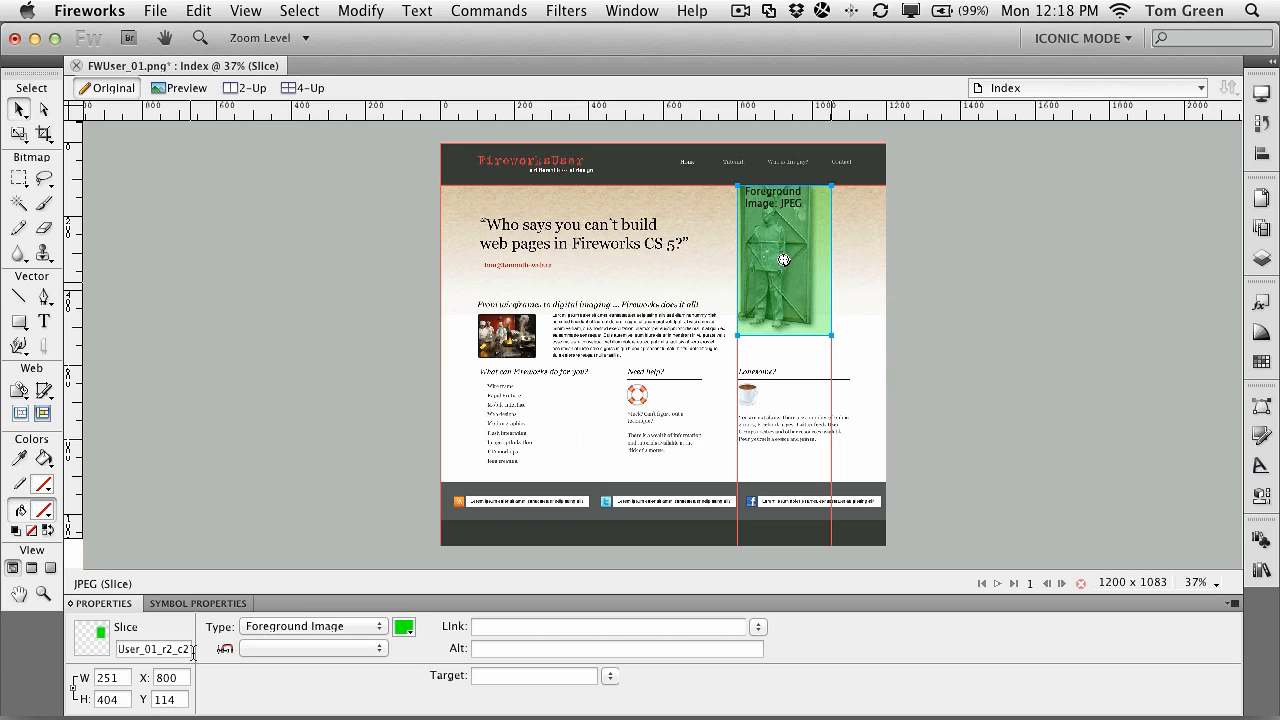
# - Rename the slice DoorGuy, check it in the Layers list, and deselect it
pyautogui.click(127, 649)
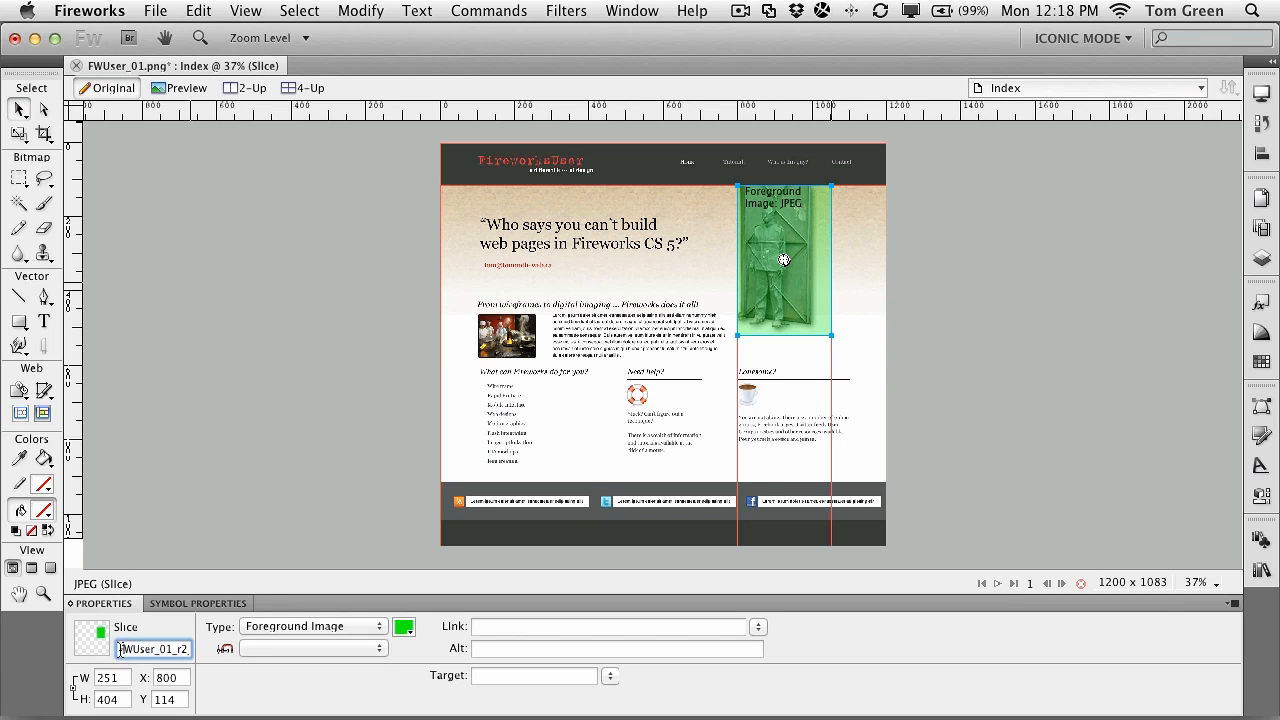
pyautogui.moveTo(120, 649); pyautogui.dragTo(210, 651)
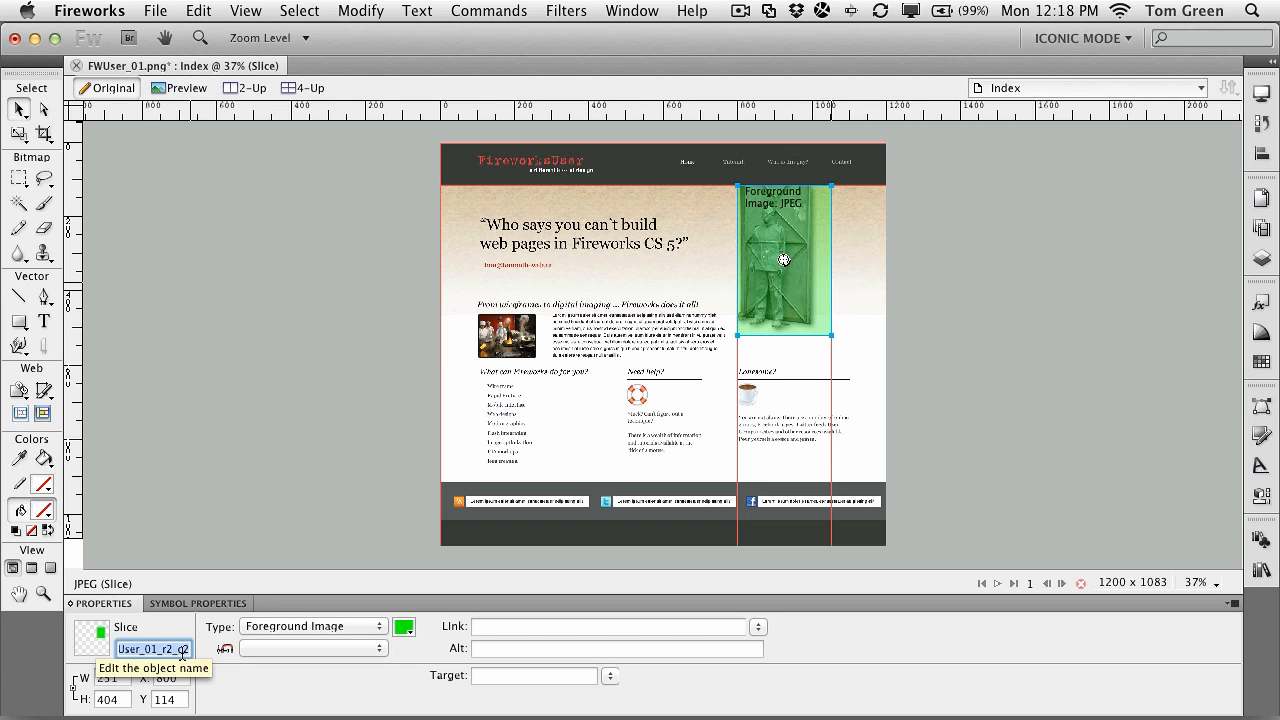
pyautogui.write('D')
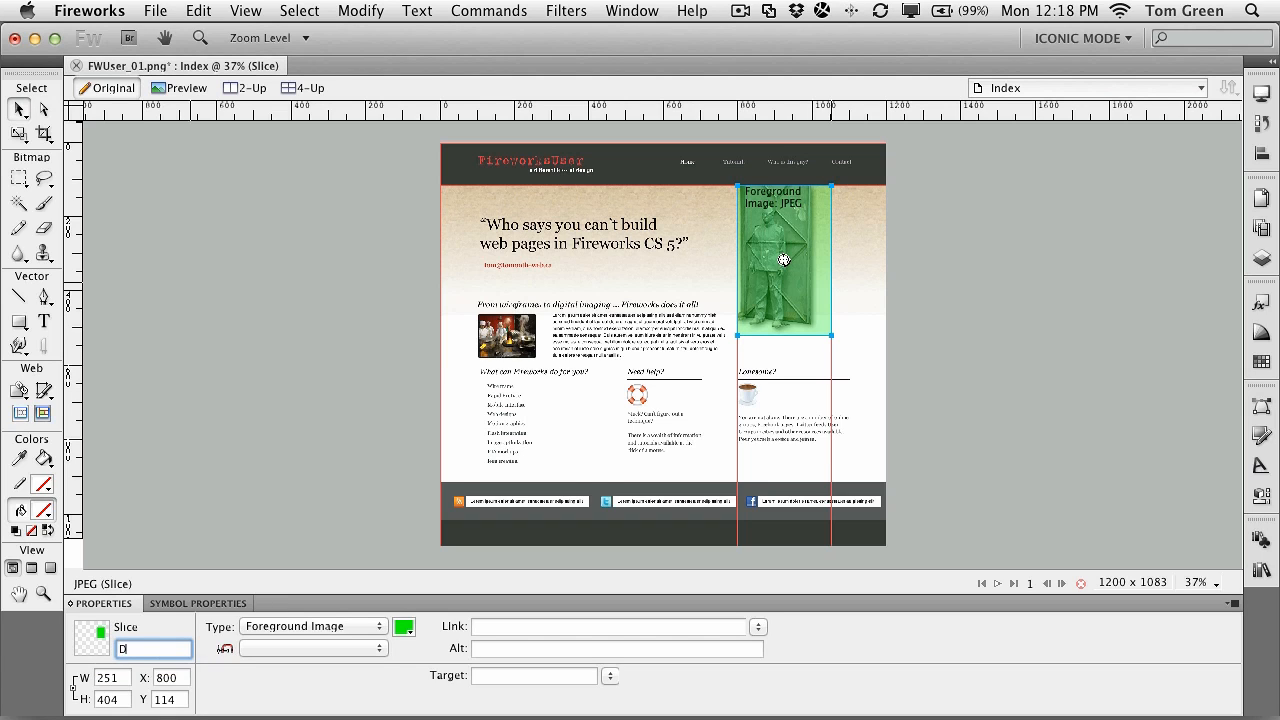
pyautogui.write('oorG')
pyautogui.write('uy')
pyautogui.press('Return')
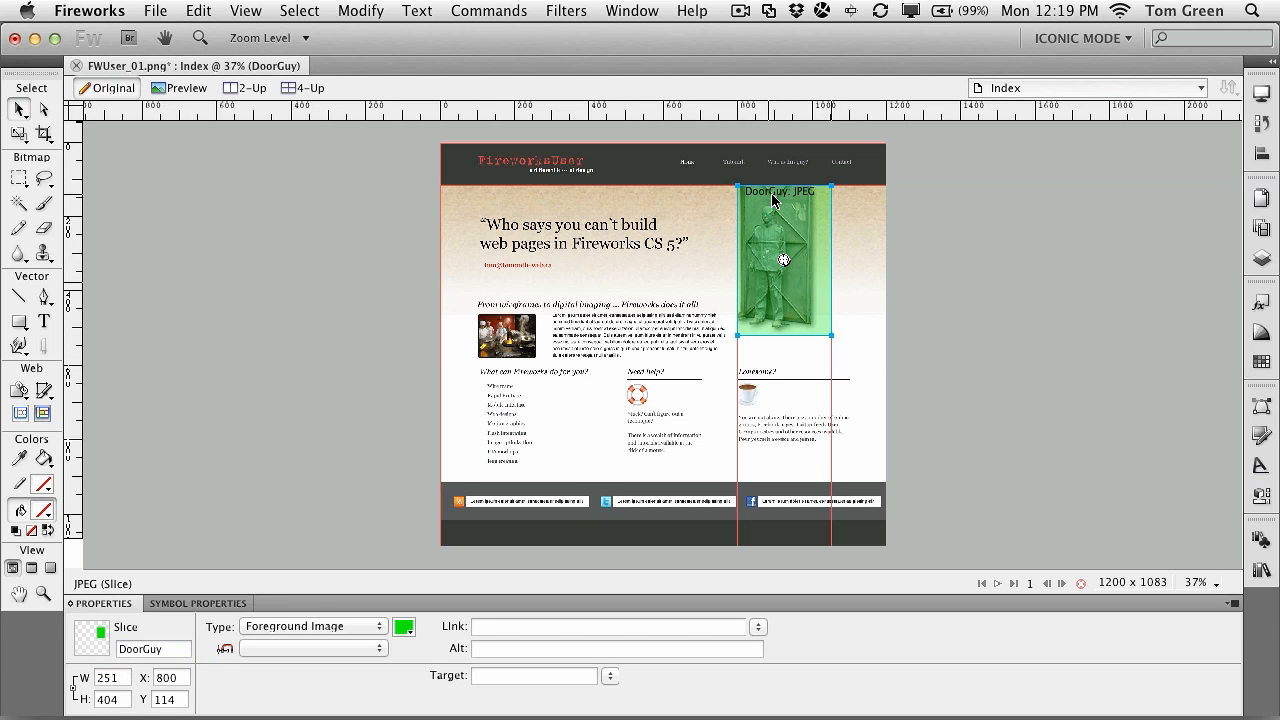
pyautogui.click(1262, 259)
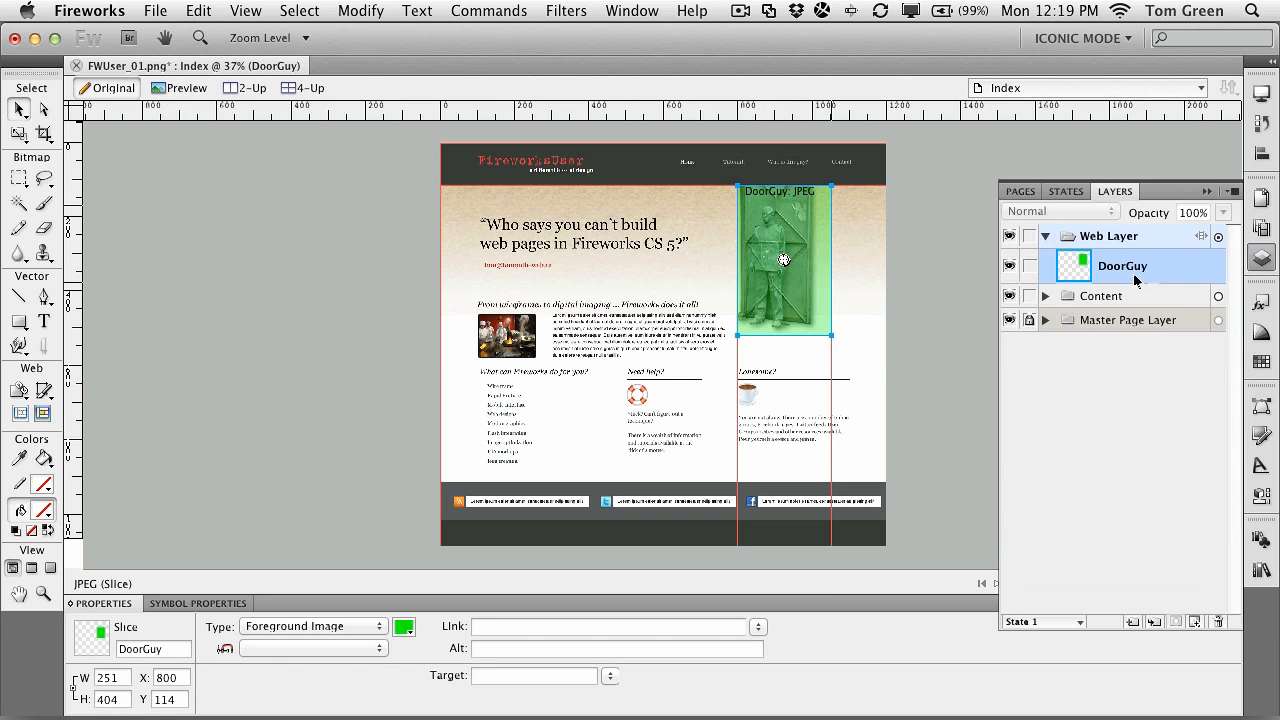
pyautogui.click(962, 212)
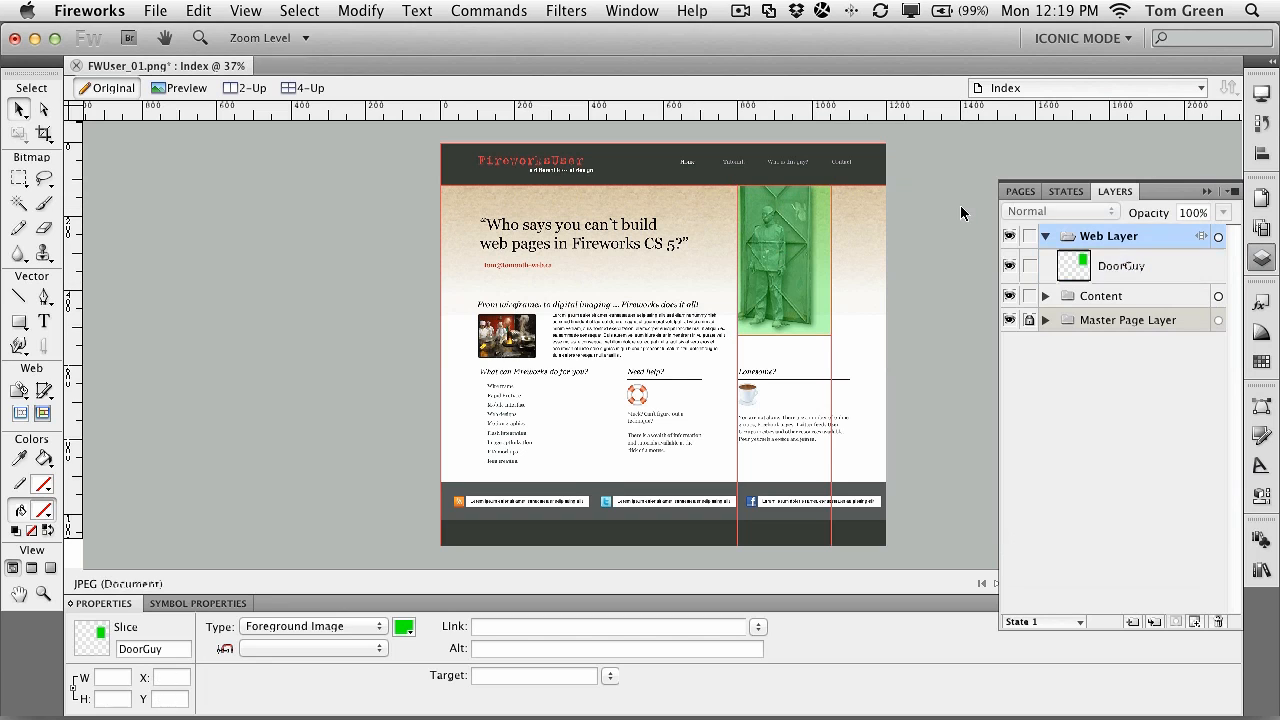
# - Select the DoorGuy slice and hide all slice overlays
pyautogui.click(1205, 191)
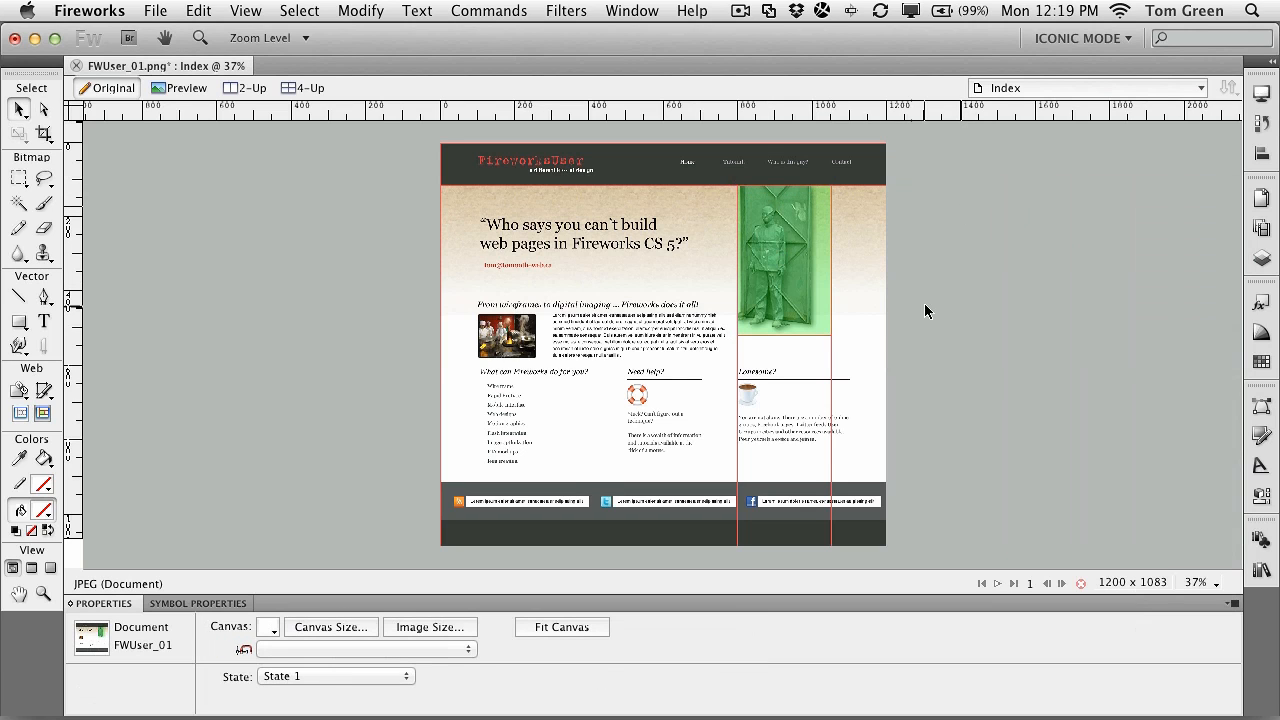
pyautogui.click(778, 293)
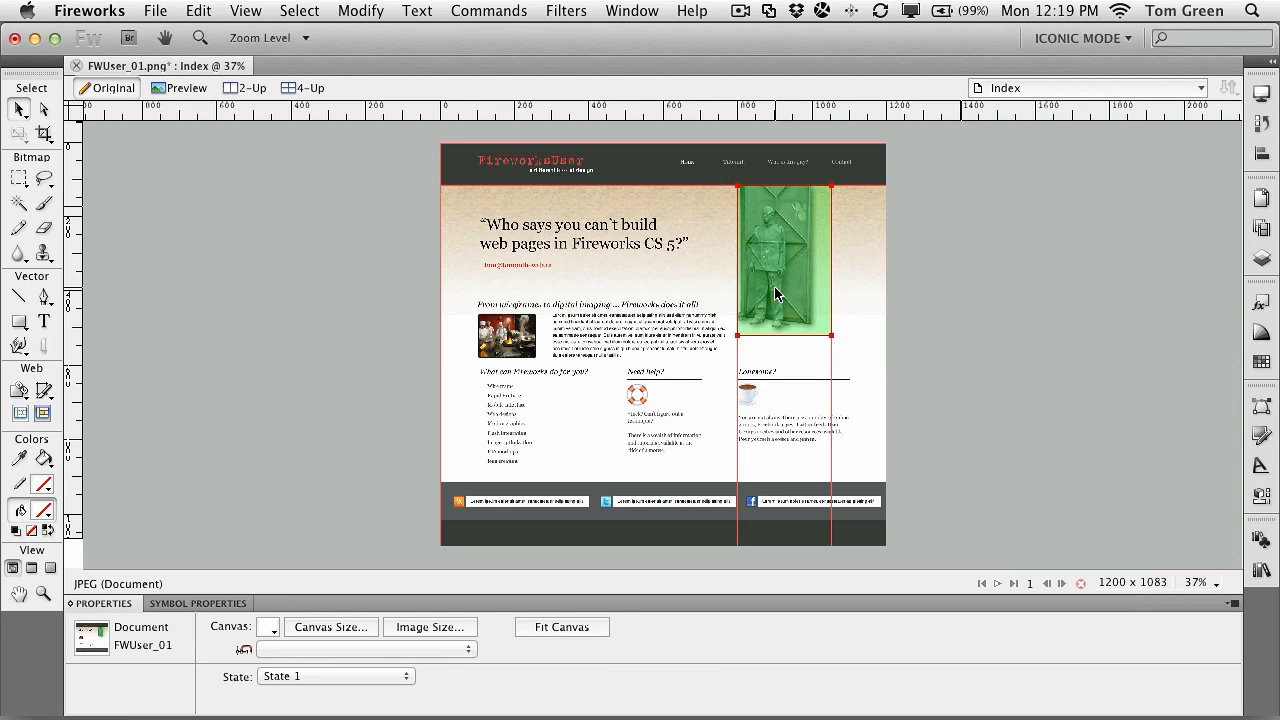
pyautogui.click(778, 293)
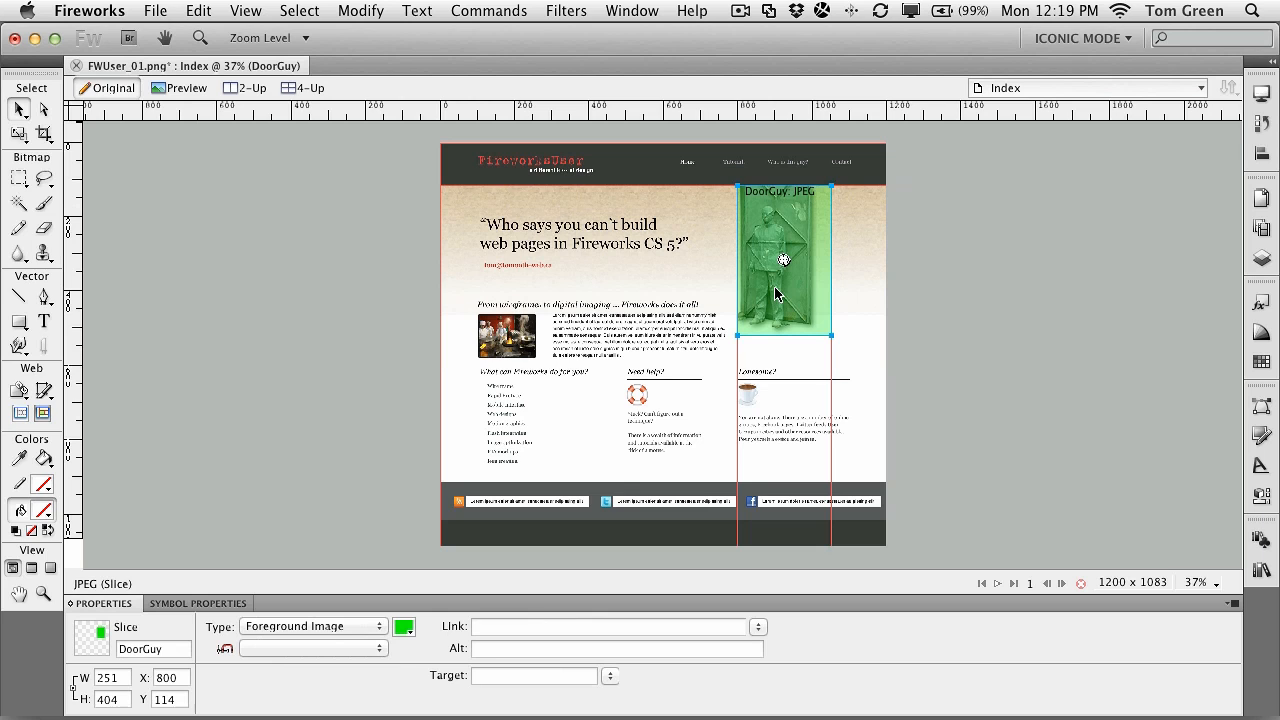
pyautogui.press('2')
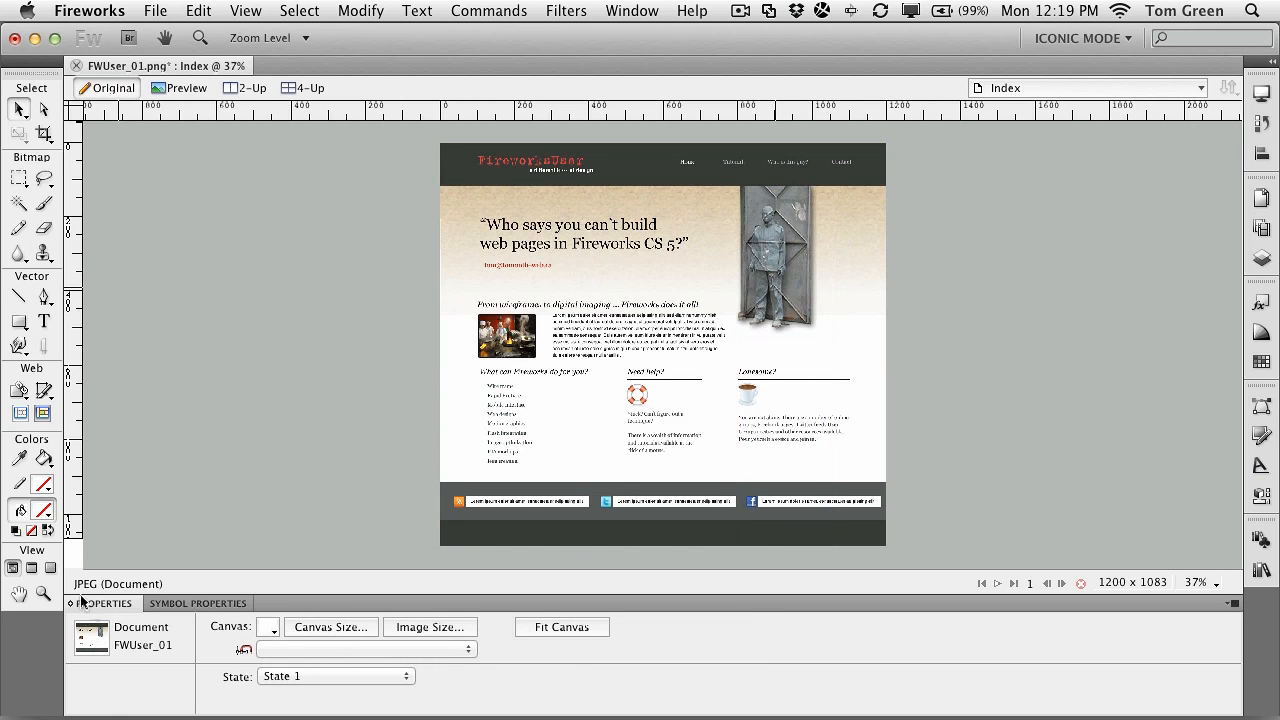
# - Zoom into the door photo, select the Door bitmap, then return to 100% zoom
pyautogui.click(43, 594)
pyautogui.moveTo(718, 250); pyautogui.dragTo(858, 352)
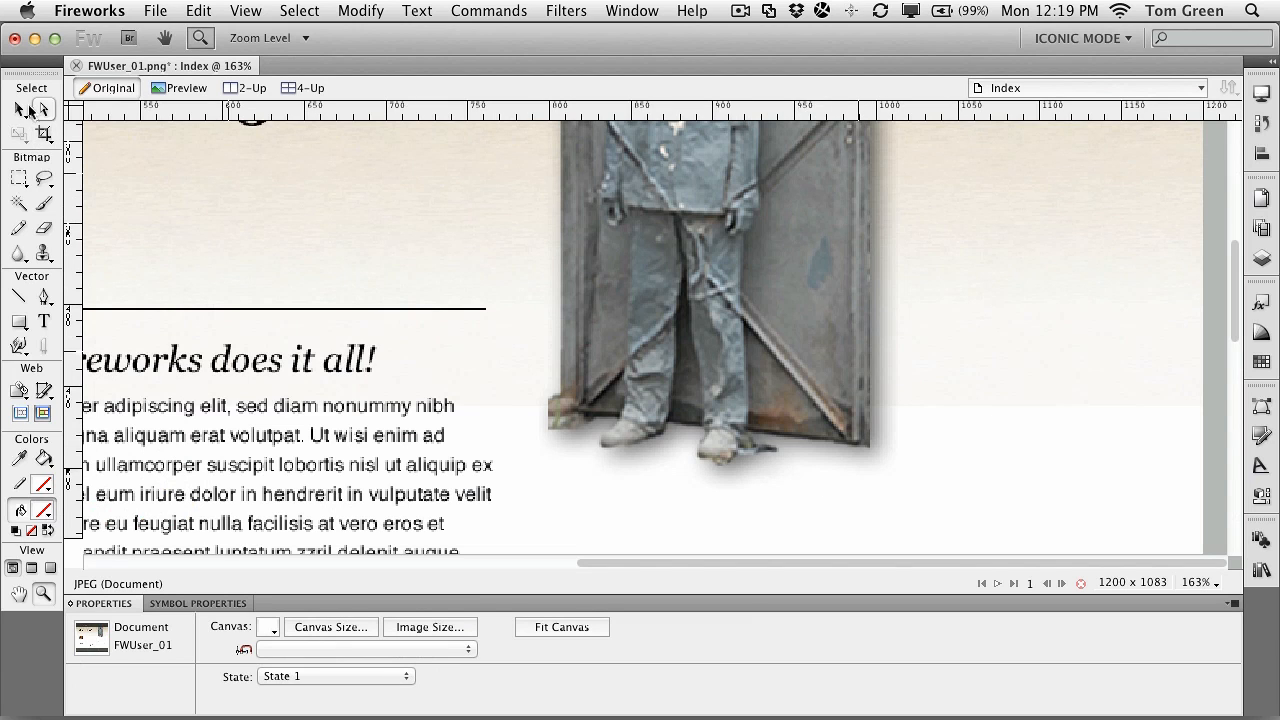
pyautogui.click(25, 110)
pyautogui.click(804, 290)
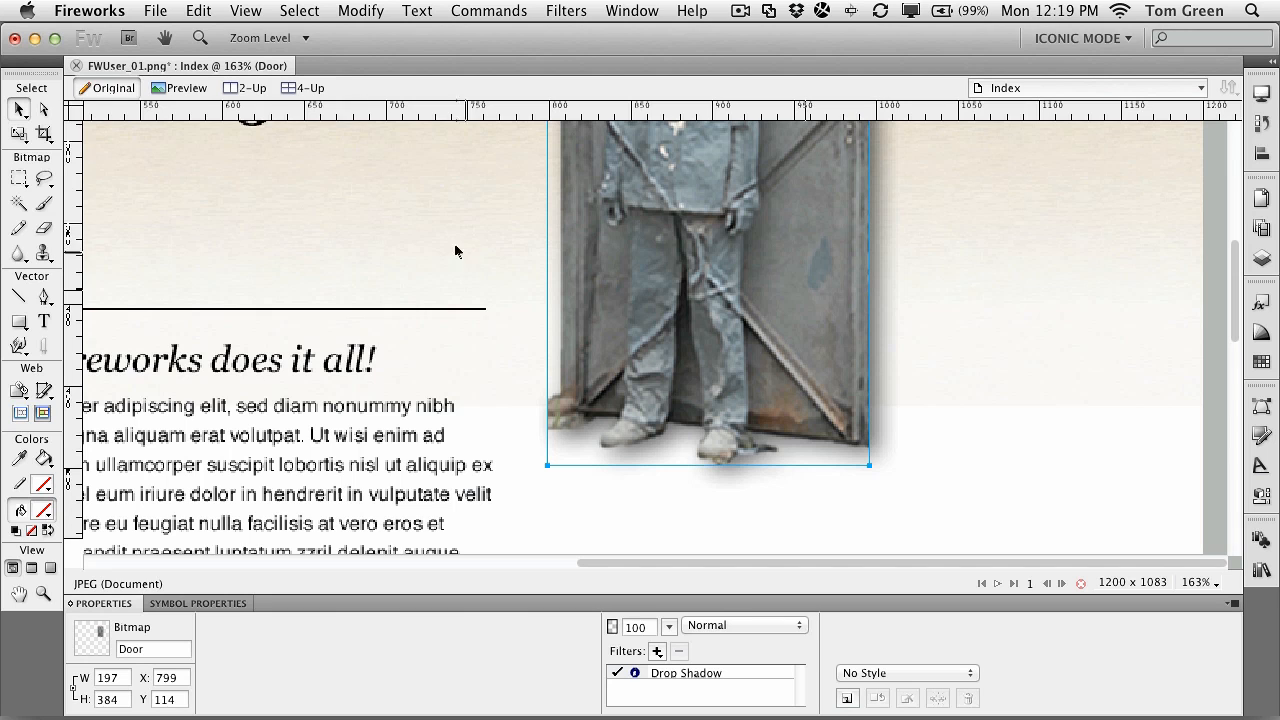
pyautogui.click(1210, 583)
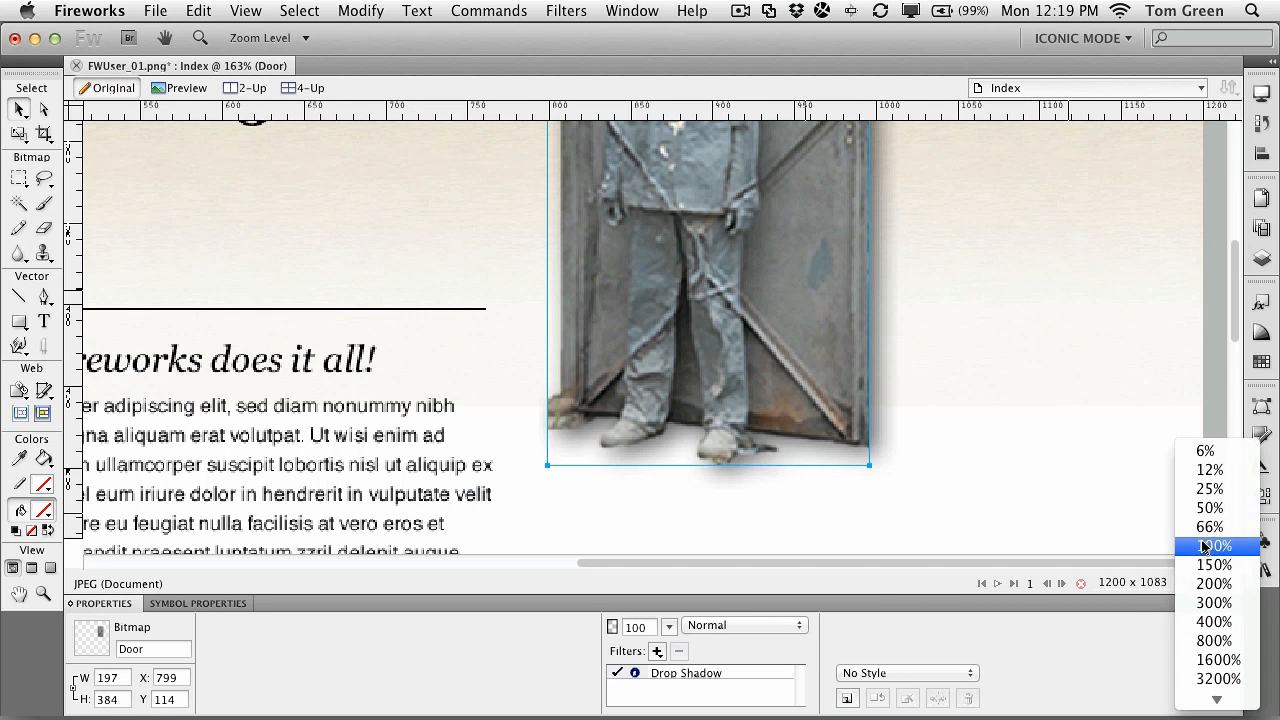
pyautogui.click(1214, 546)
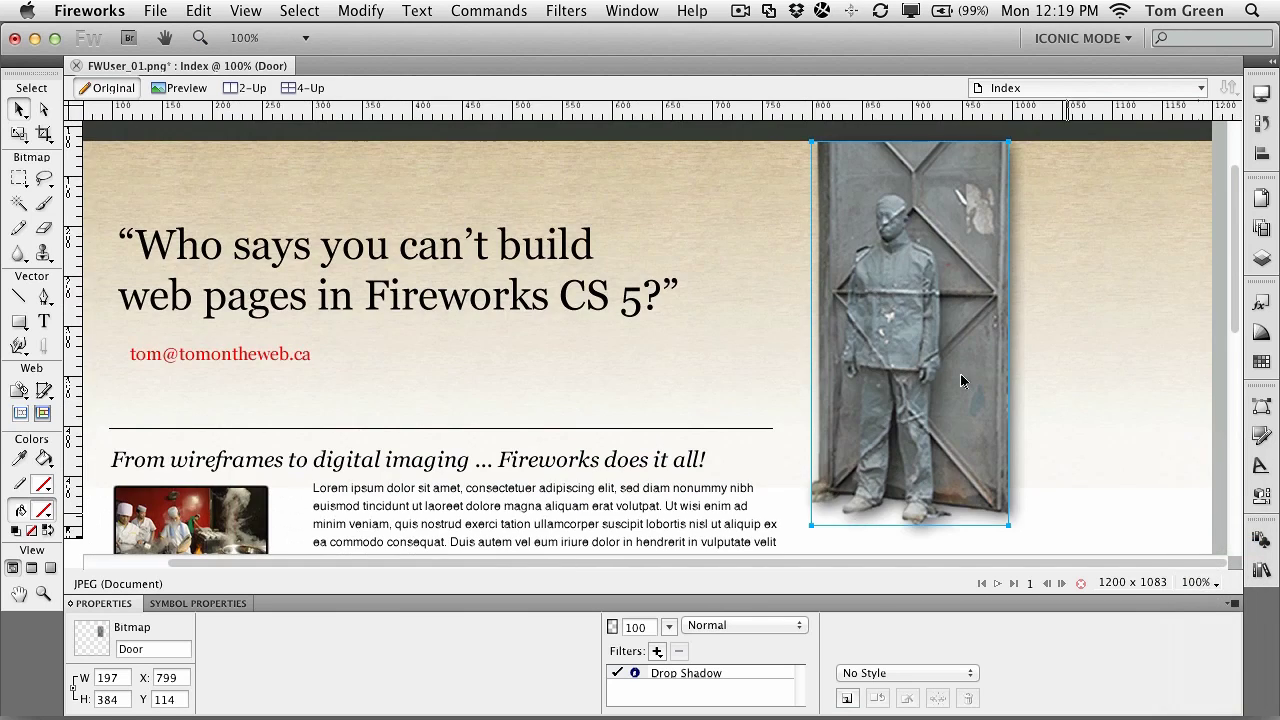
# - Insert a rectangular slice matching the Door image and start renaming it DoorGuy
pyautogui.rightClick(873, 239)
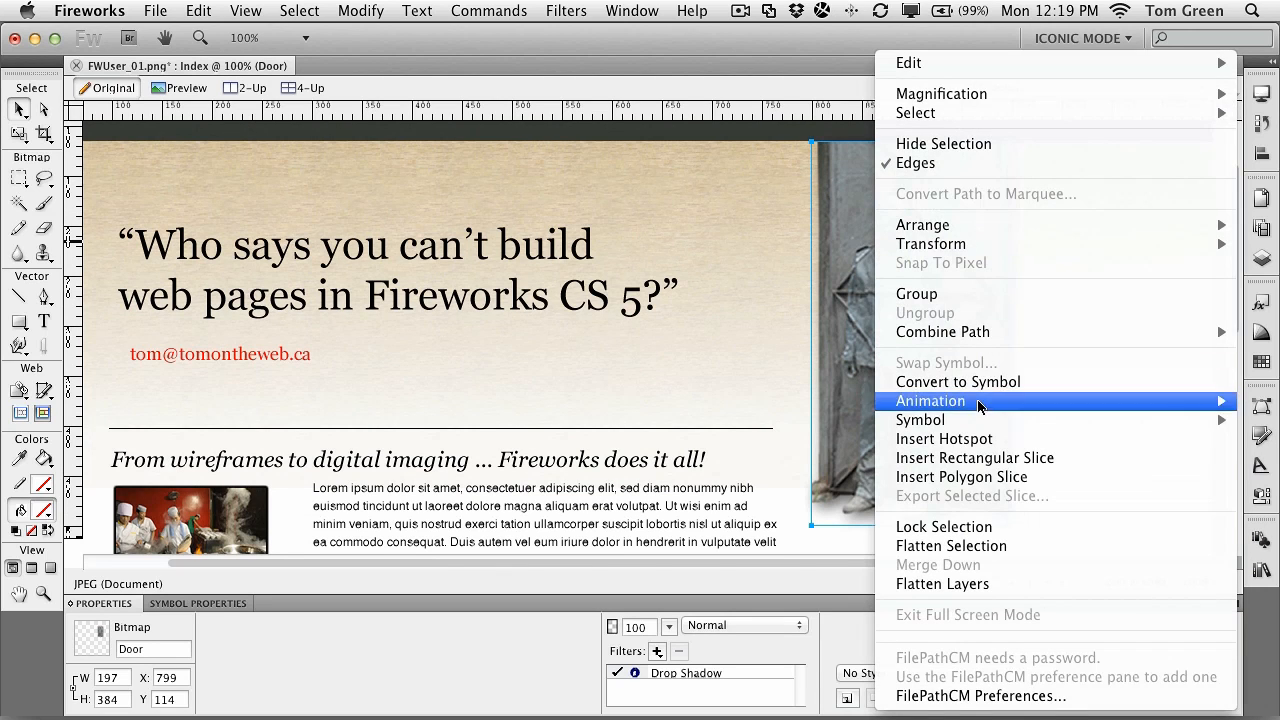
pyautogui.click(975, 458)
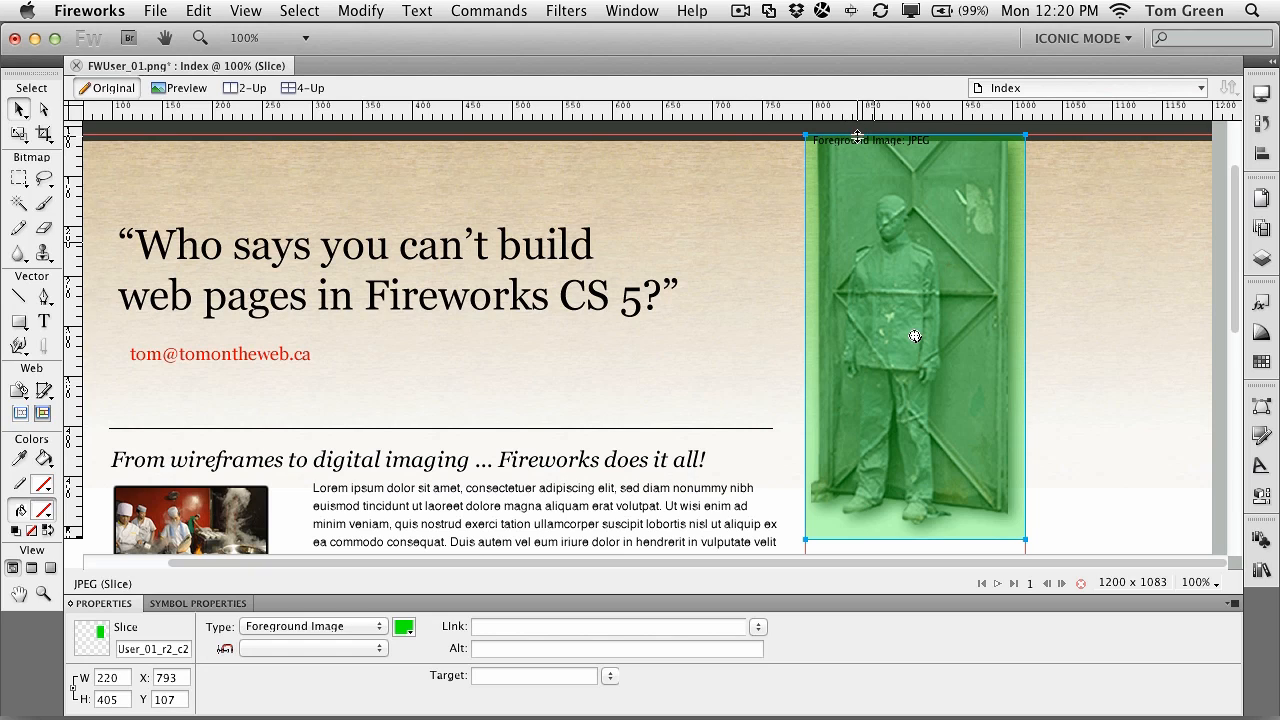
pyautogui.moveTo(858, 139); pyautogui.dragTo(858, 147)
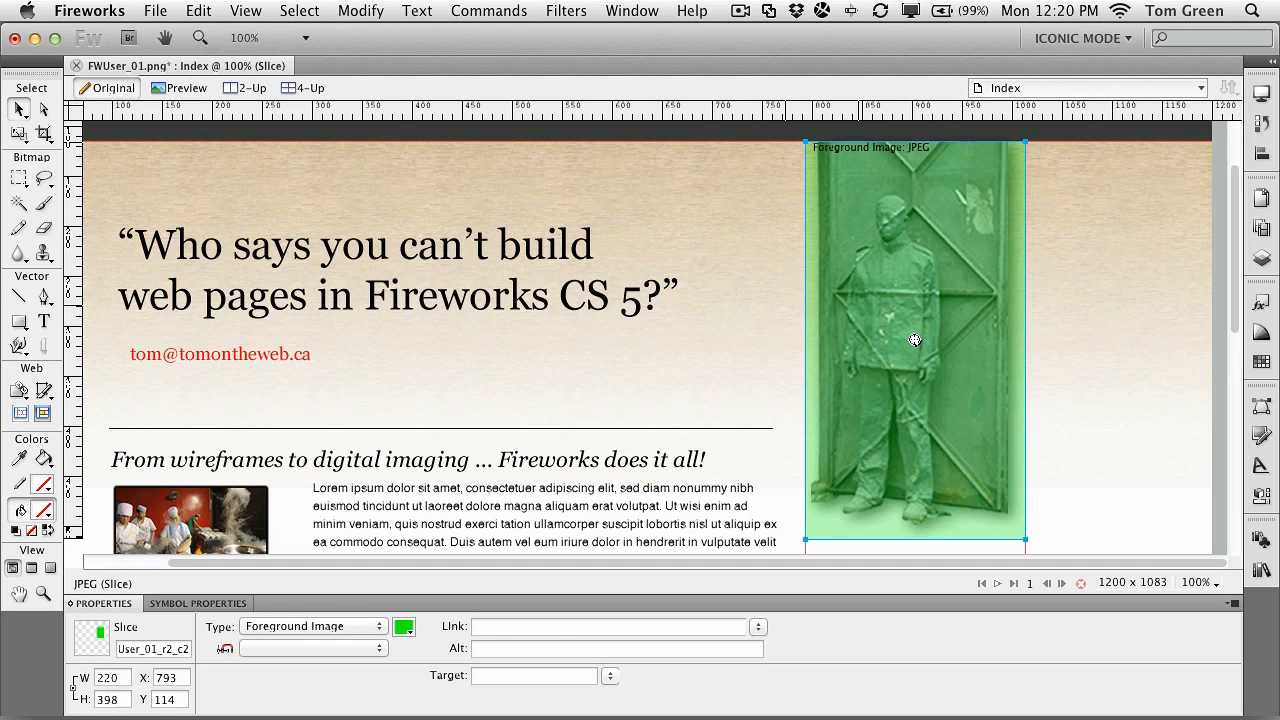
pyautogui.click(152, 649)
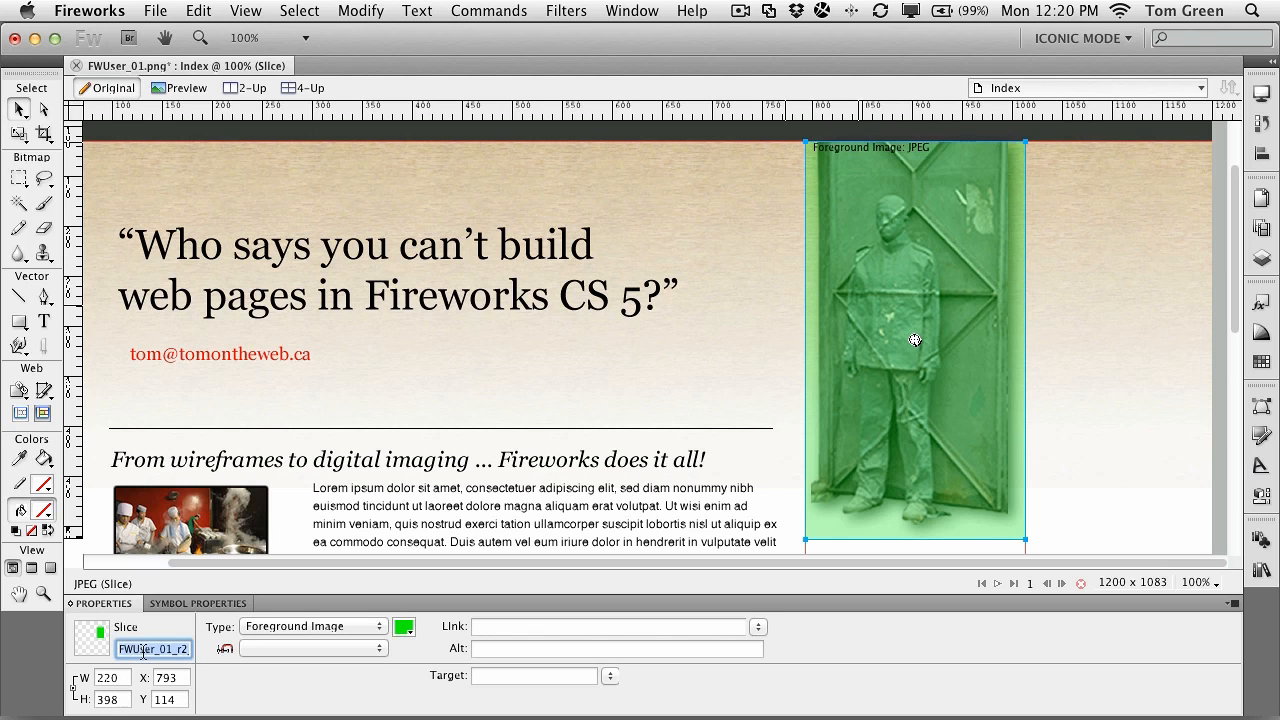
pyautogui.write('DoorGuy')
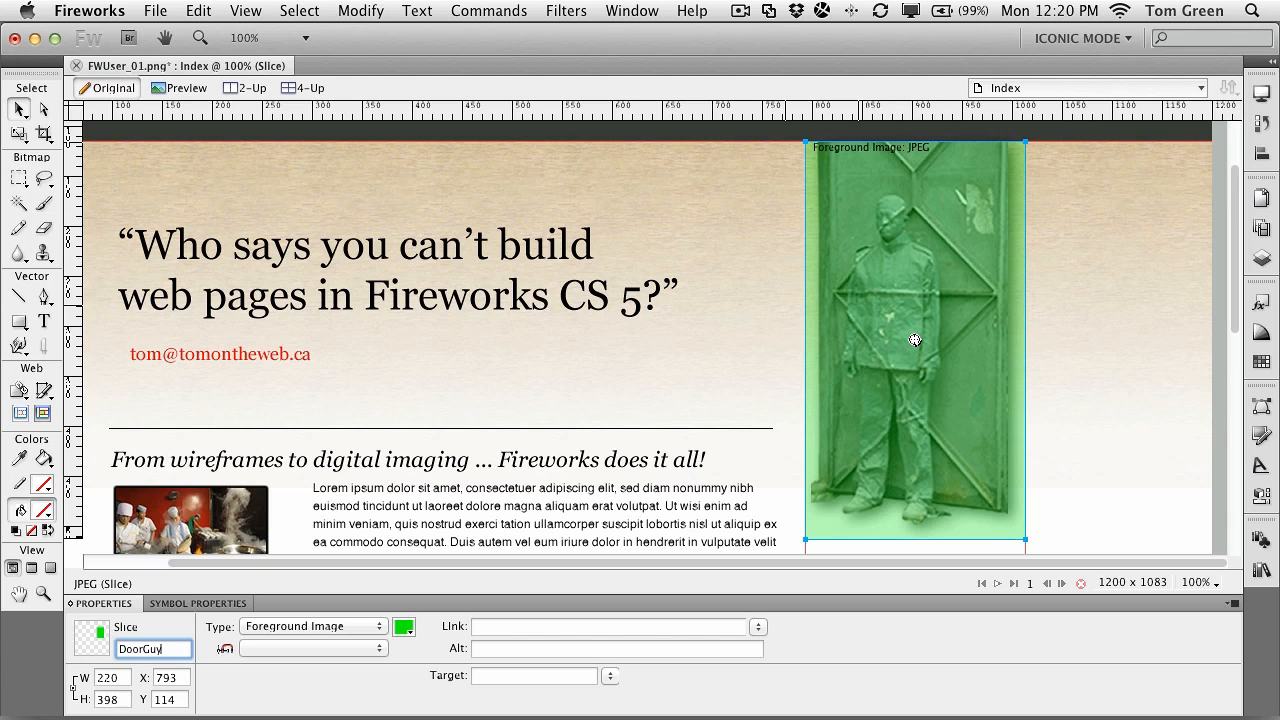
# - Select the DoorGuy slice and delete it from the Web Layer via the Layers panel
pyautogui.click(524, 415)
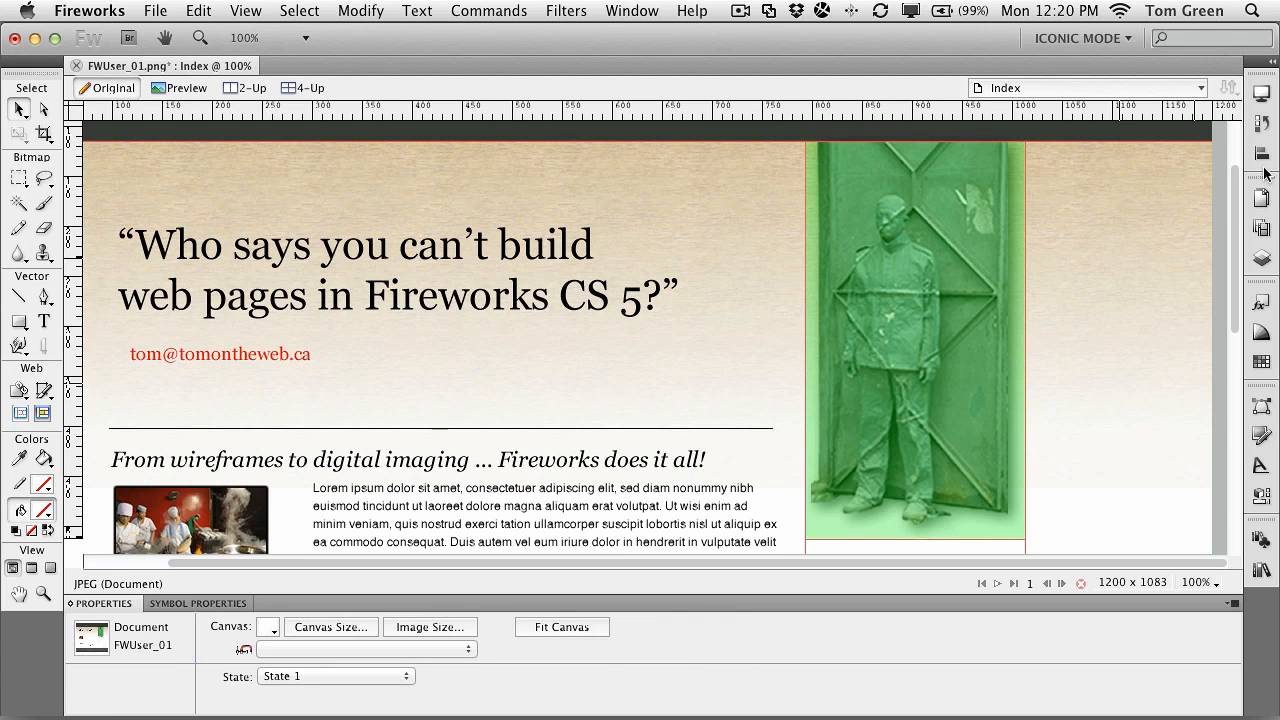
pyautogui.click(908, 304)
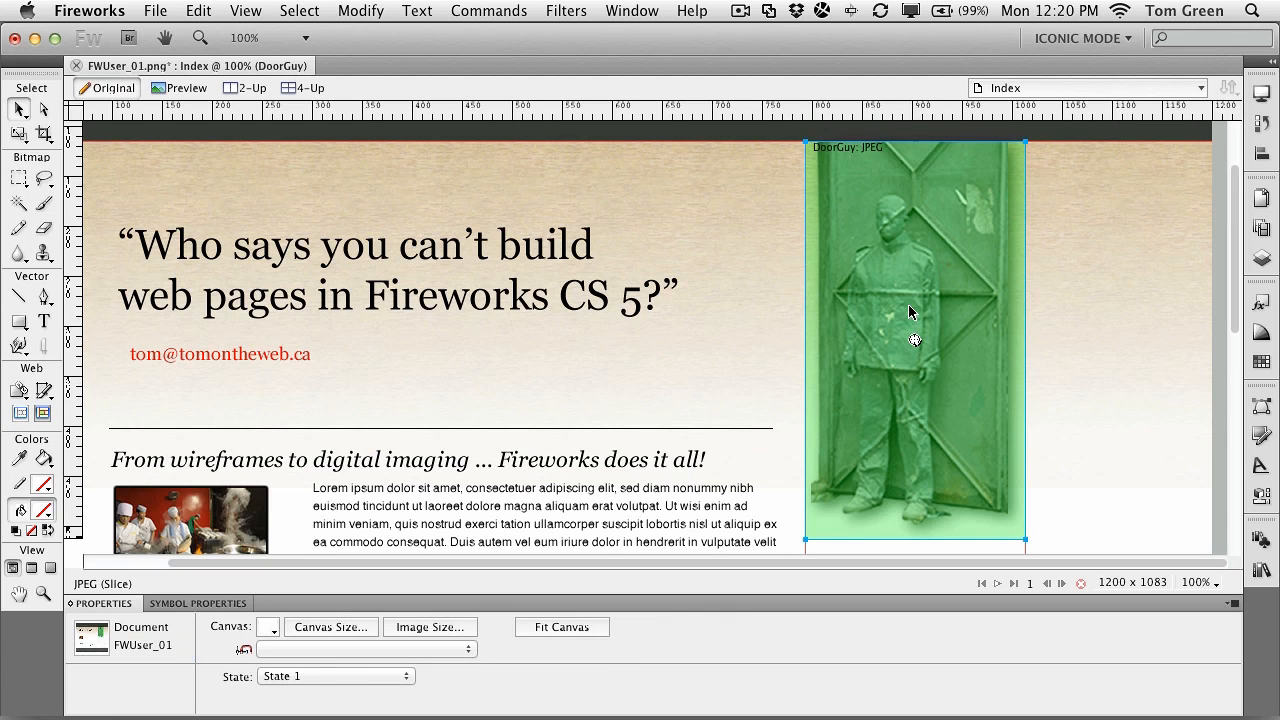
pyautogui.click(1261, 258)
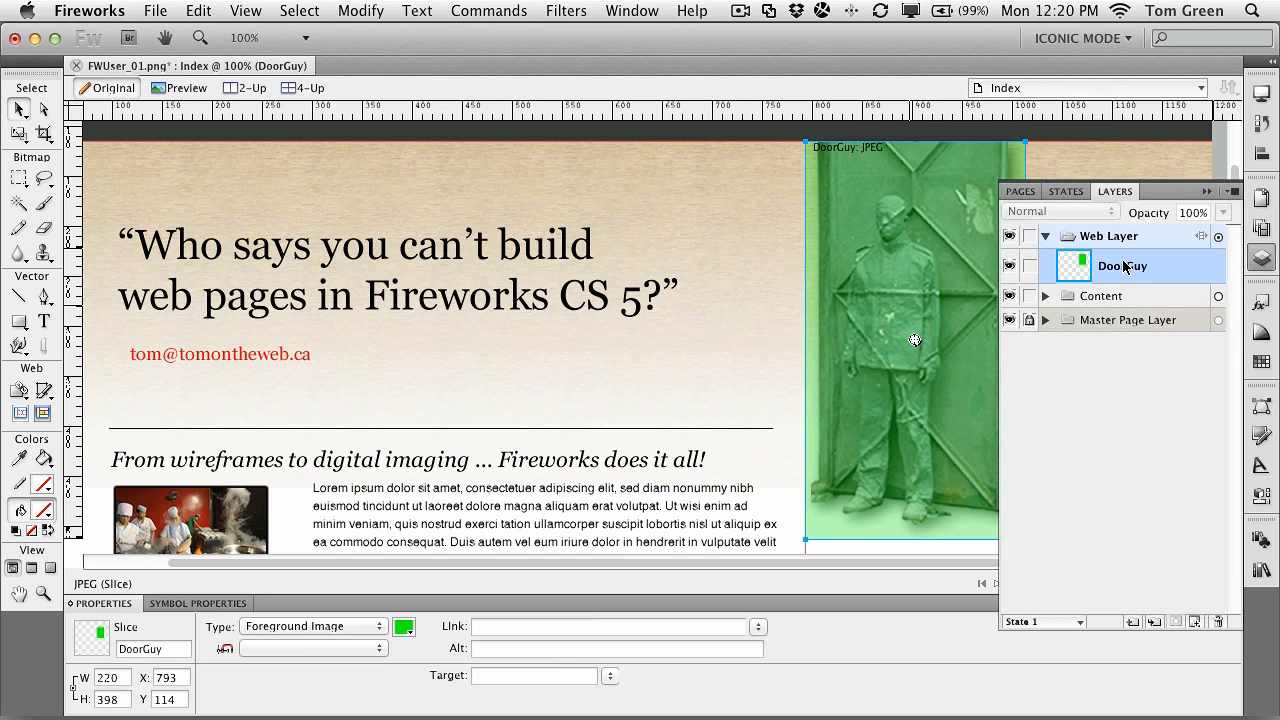
pyautogui.click(1217, 622)
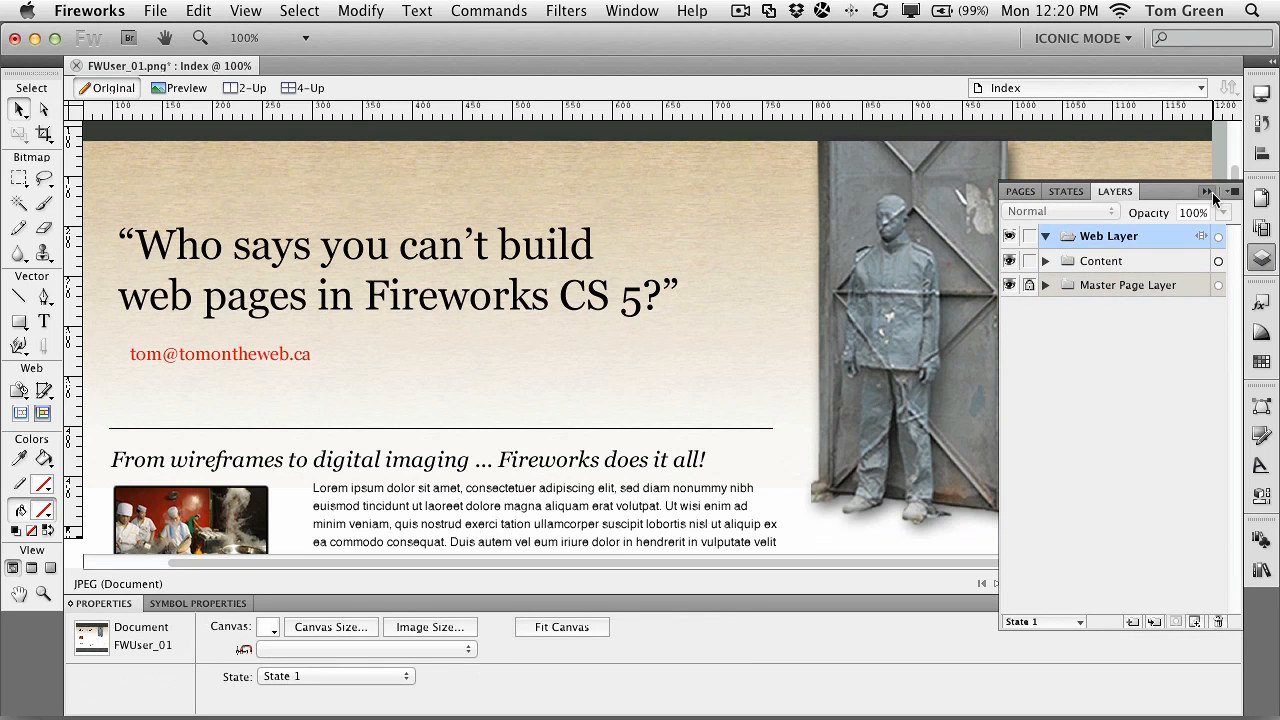
pyautogui.click(1207, 192)
pyautogui.scroll(-2, 1117, 445)
pyautogui.scroll(-4, 1117, 445)
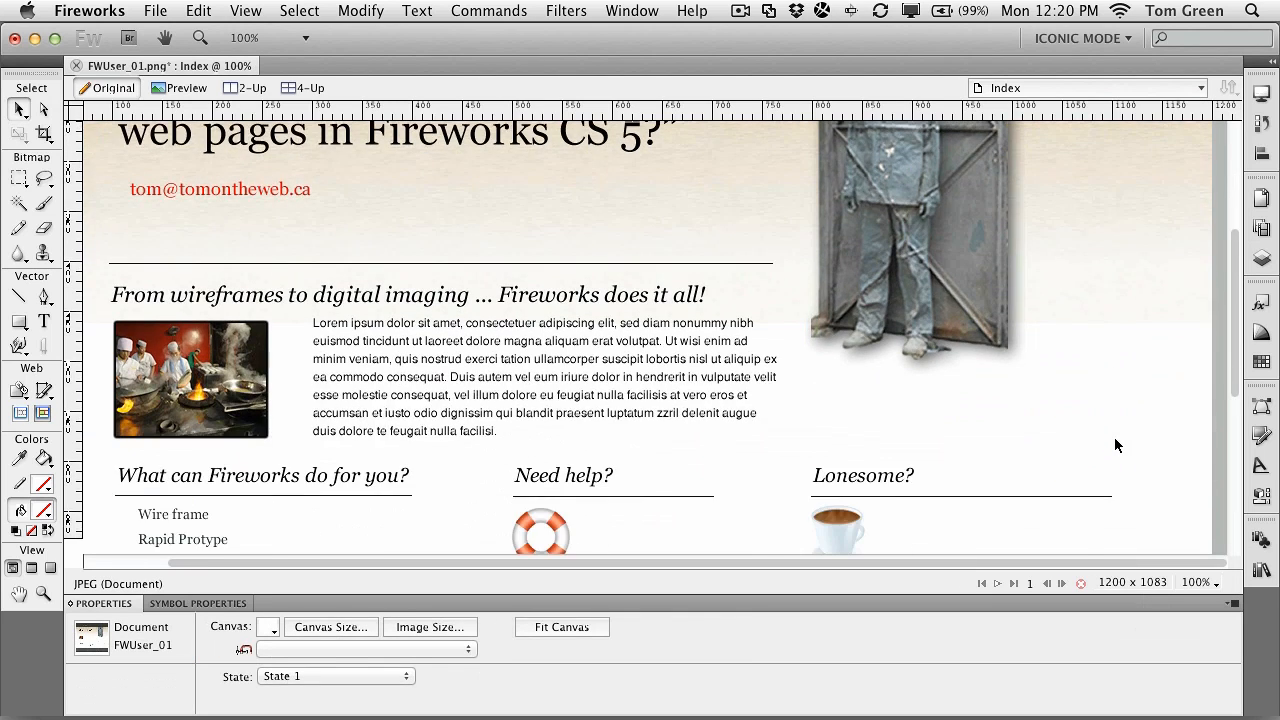
pyautogui.scroll(-2, 1117, 445)
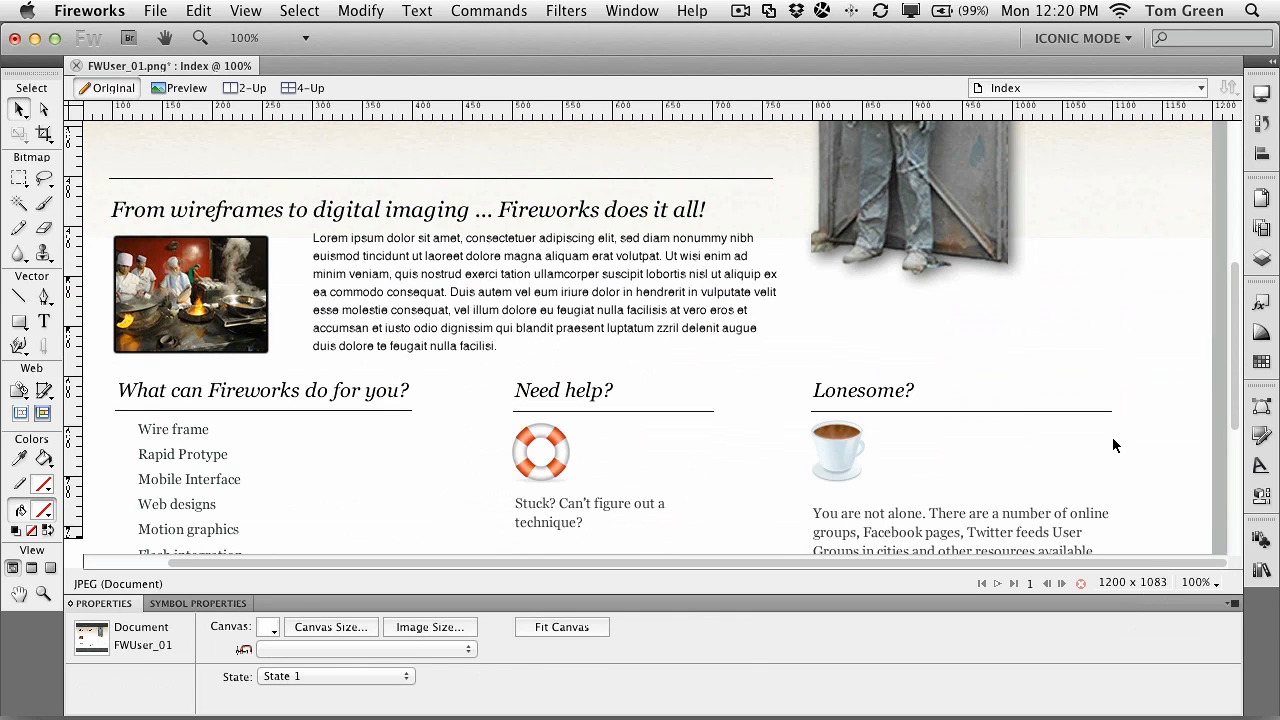
# - Insert a rectangular slice over the coffee cup bitmap and name it CoffeeCup
pyautogui.click(840, 465)
pyautogui.rightClick(840, 465)
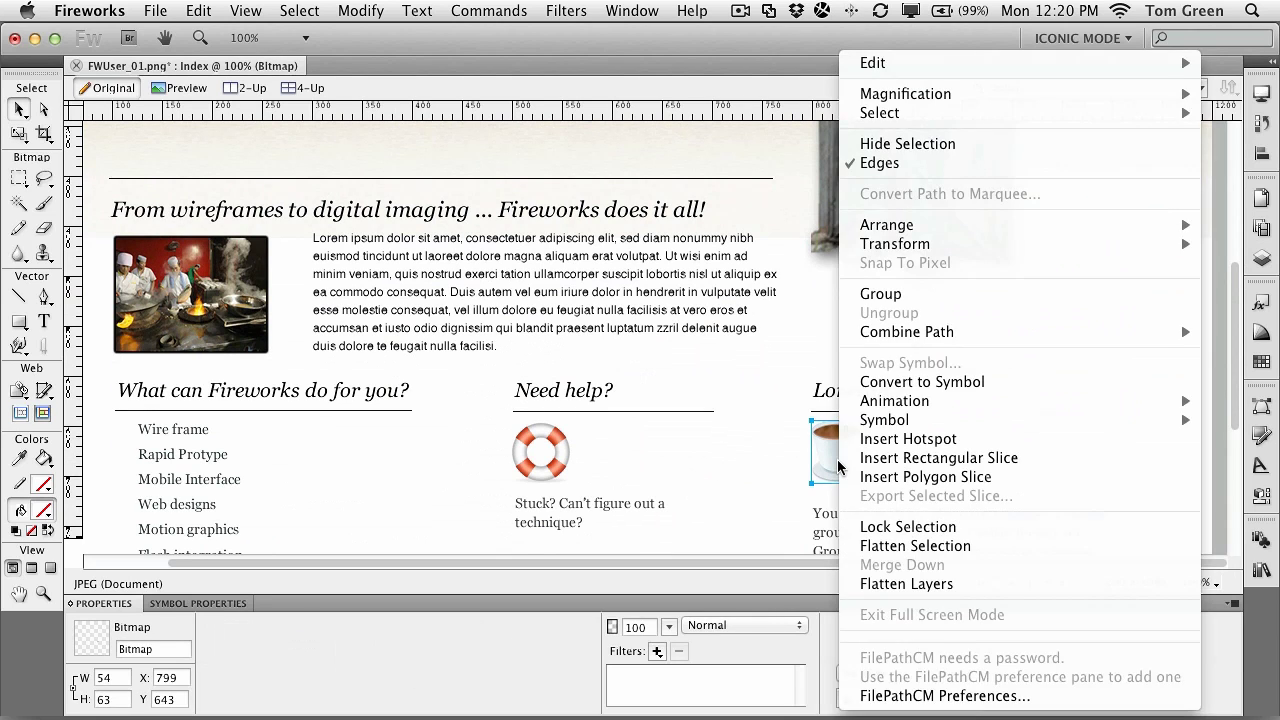
pyautogui.click(940, 458)
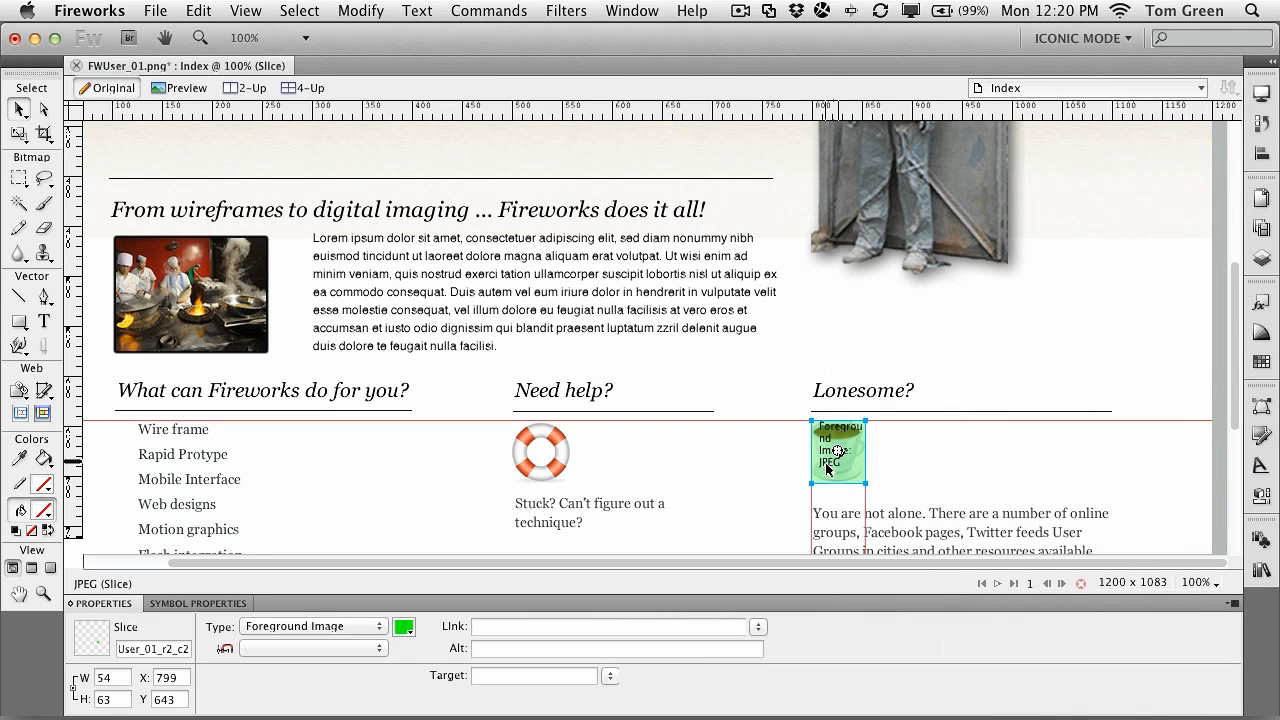
pyautogui.click(150, 649)
pyautogui.write('Co')
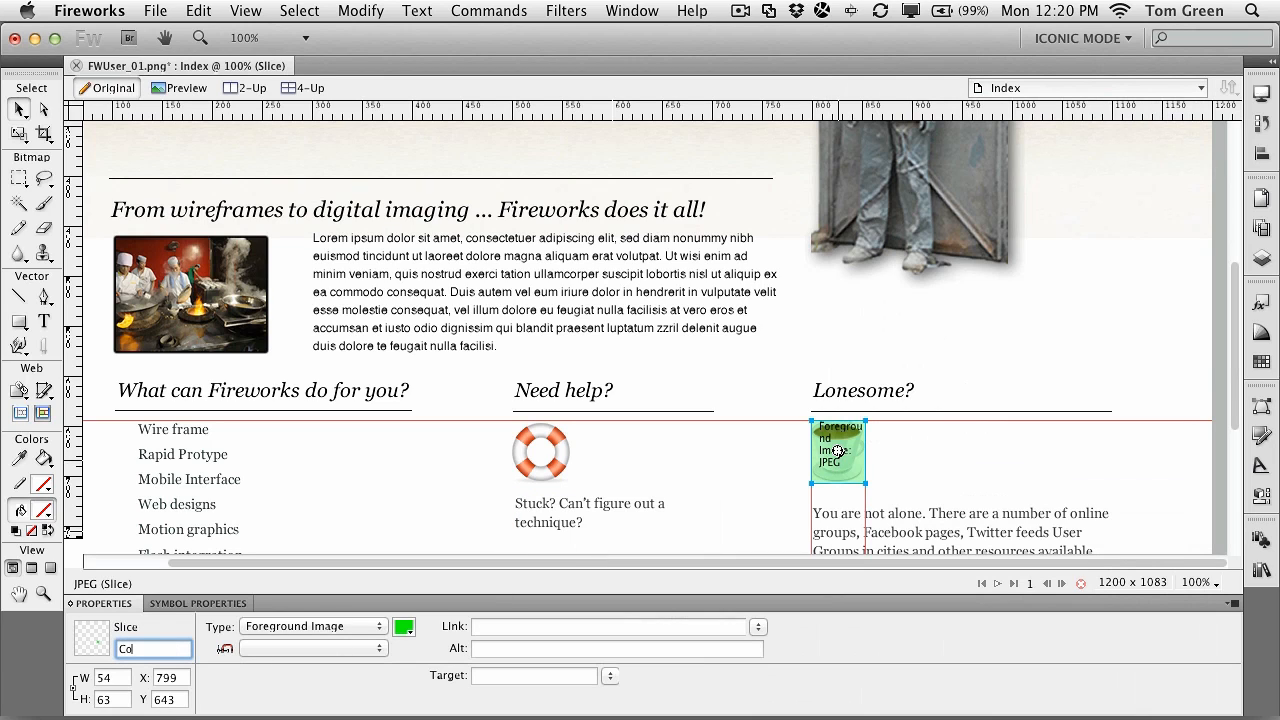
pyautogui.write('ffeeCup')
pyautogui.press('Return')
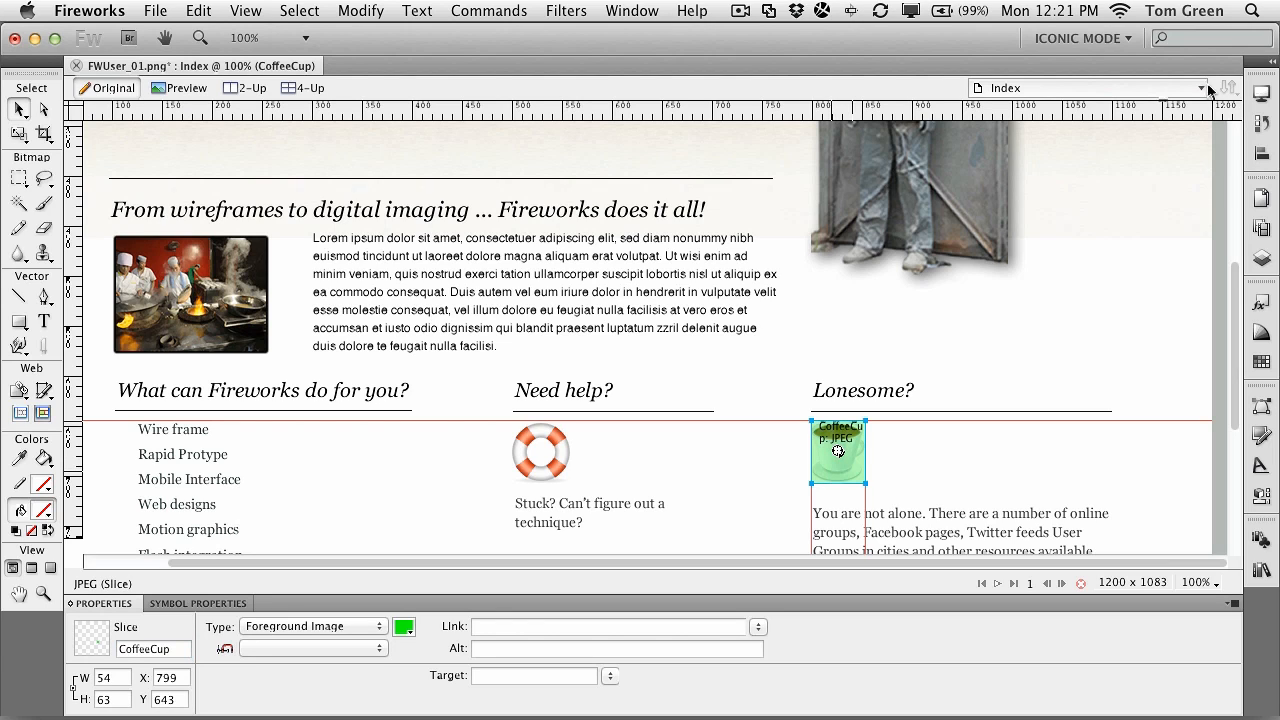
# - Switch to 2-Up view, pan to the coffee cup, select its slice in the preview, and show Optimize
pyautogui.click(245, 93)
pyautogui.click(460, 380)
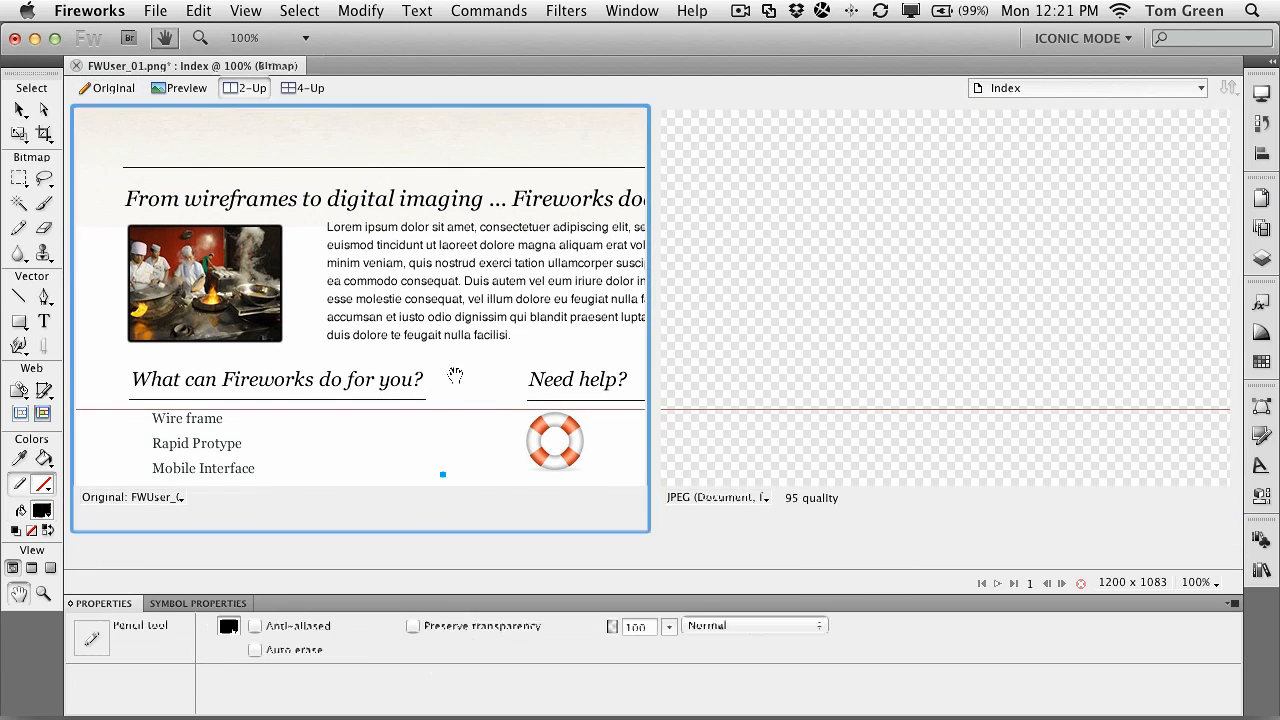
pyautogui.moveTo(476, 385); pyautogui.dragTo(2, 340)
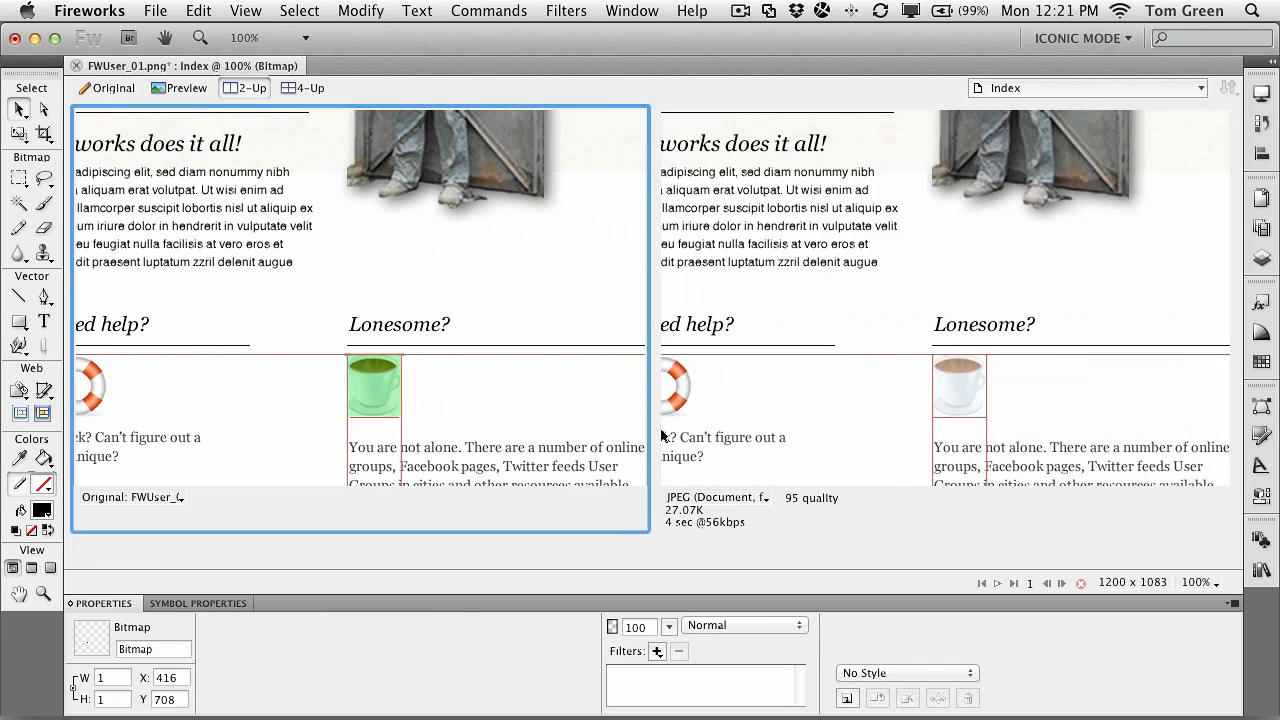
pyautogui.click(958, 392)
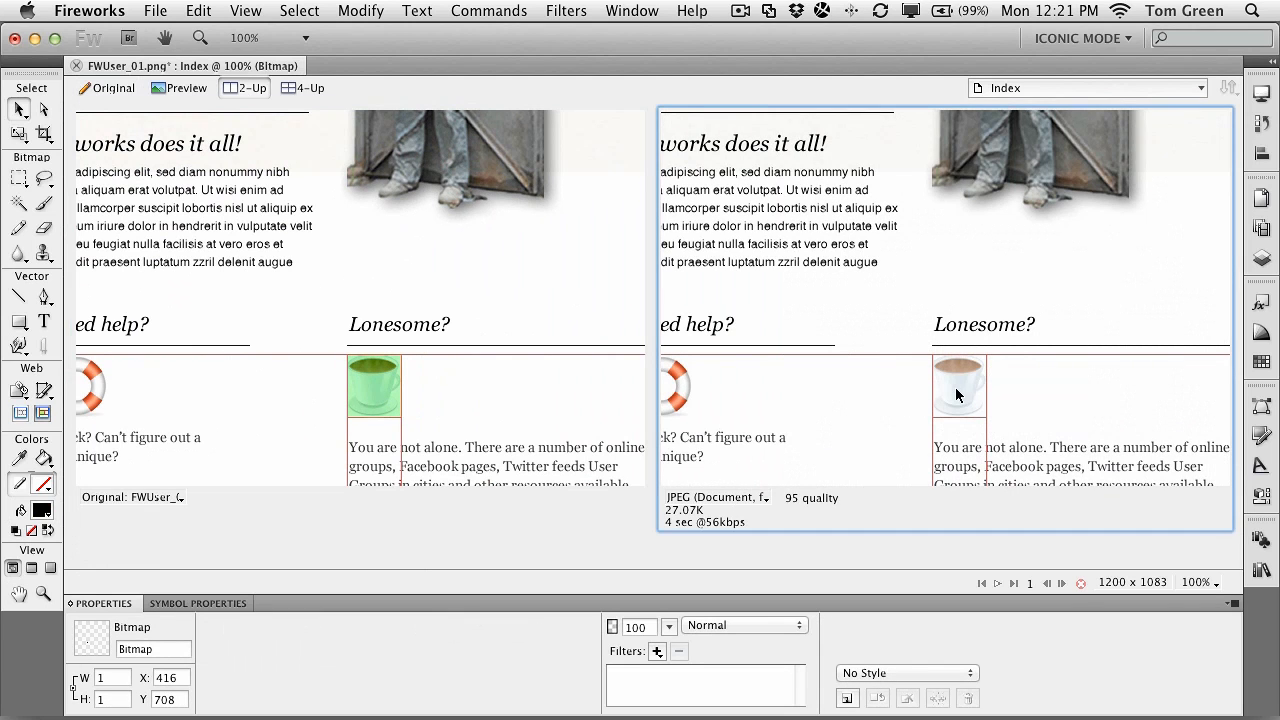
pyautogui.click(970, 404)
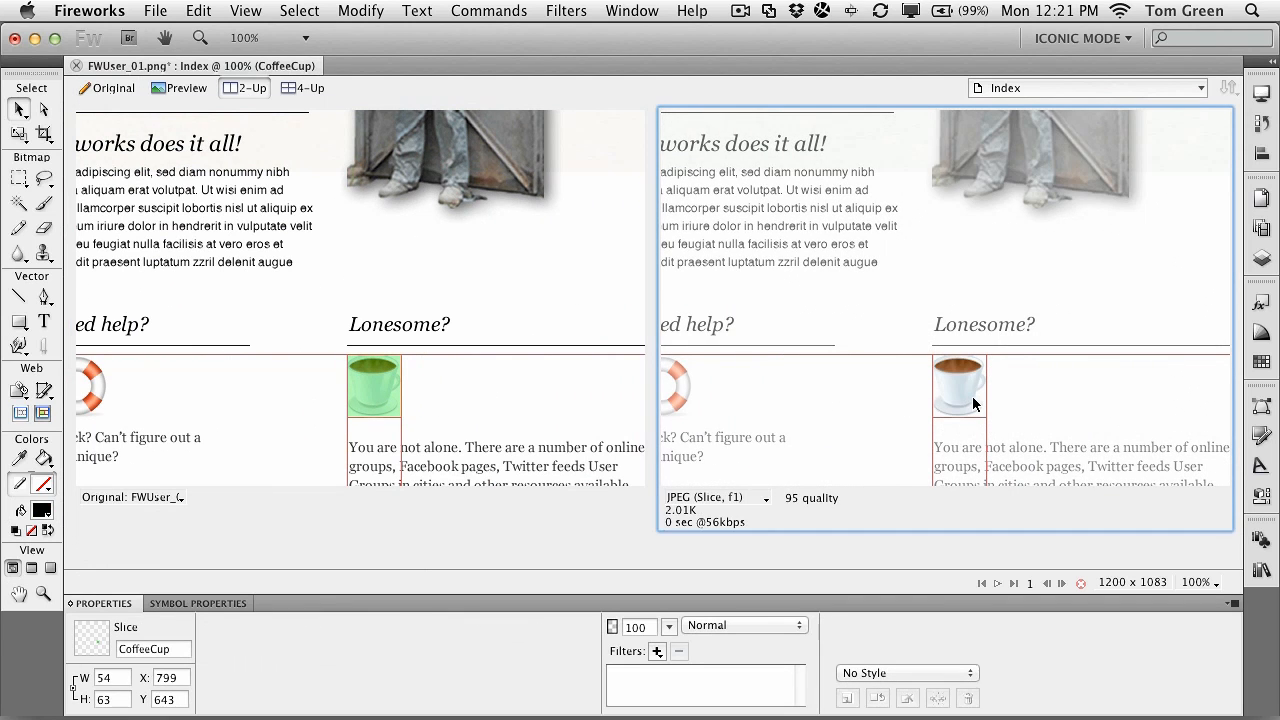
pyautogui.click(1261, 94)
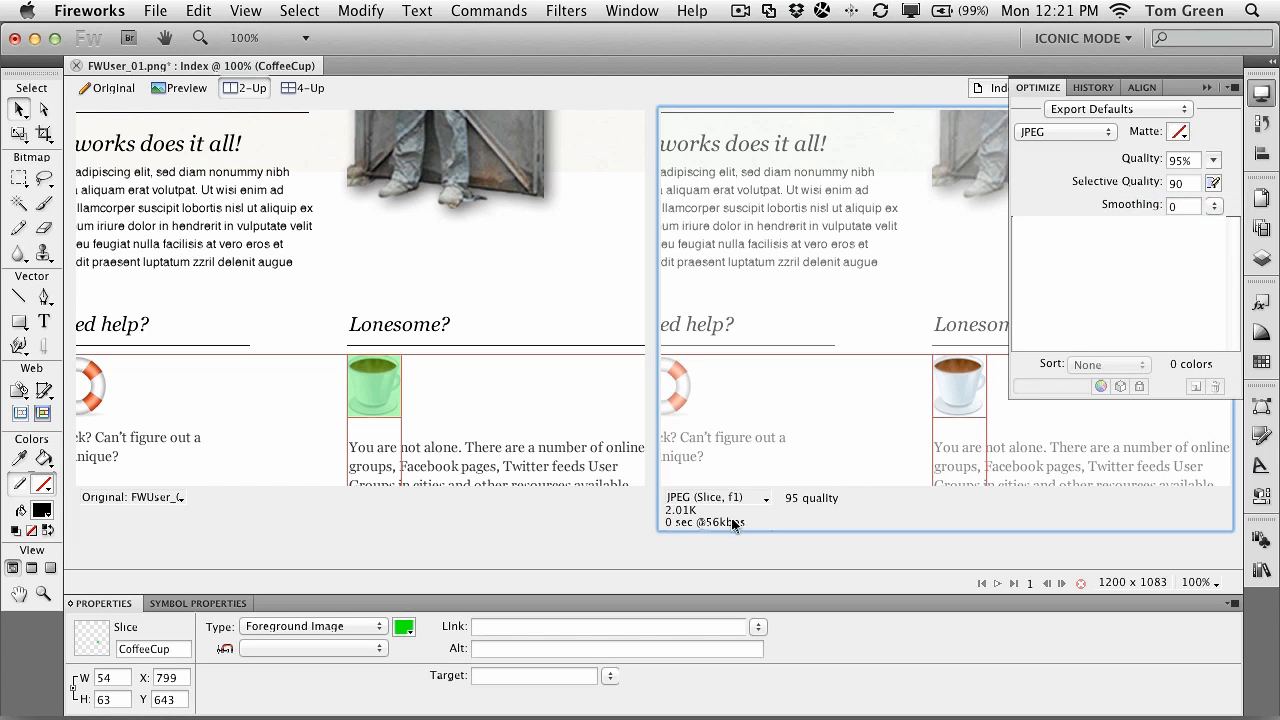
# - Set the CoffeeCup slice to GIF with the palette reduced to 128 then 64 colours
pyautogui.click(1045, 127)
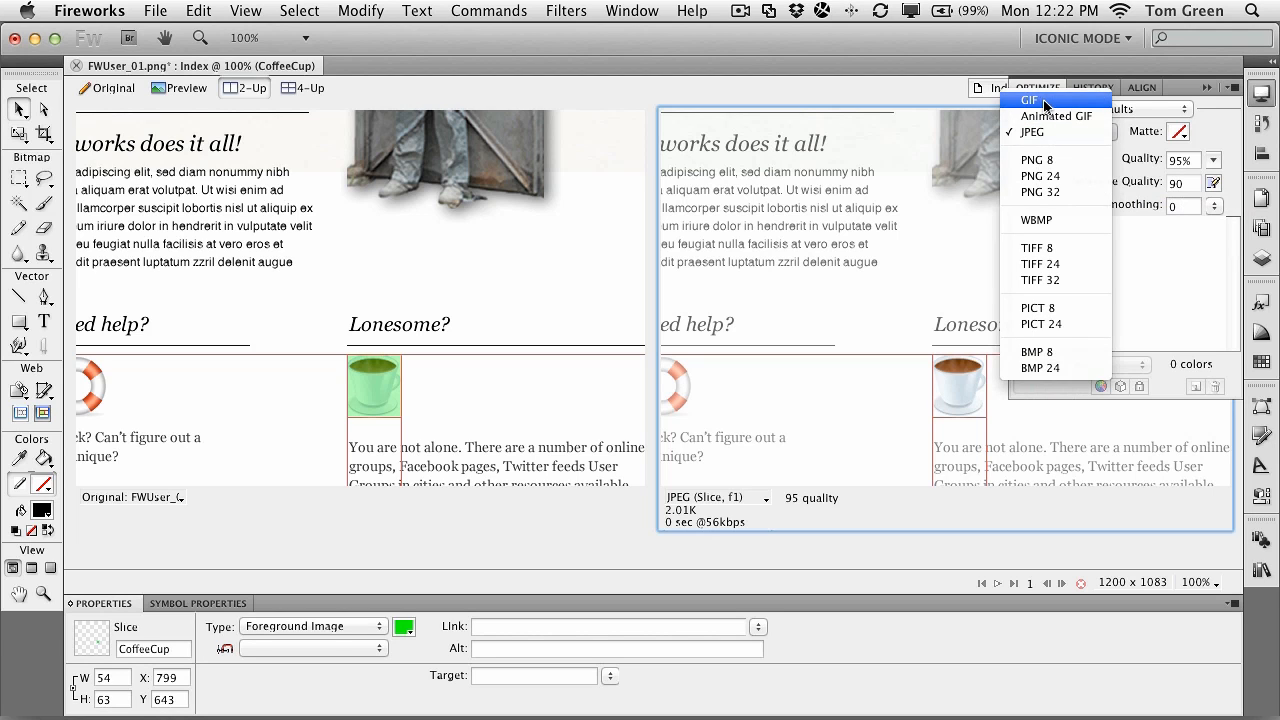
pyautogui.click(1031, 100)
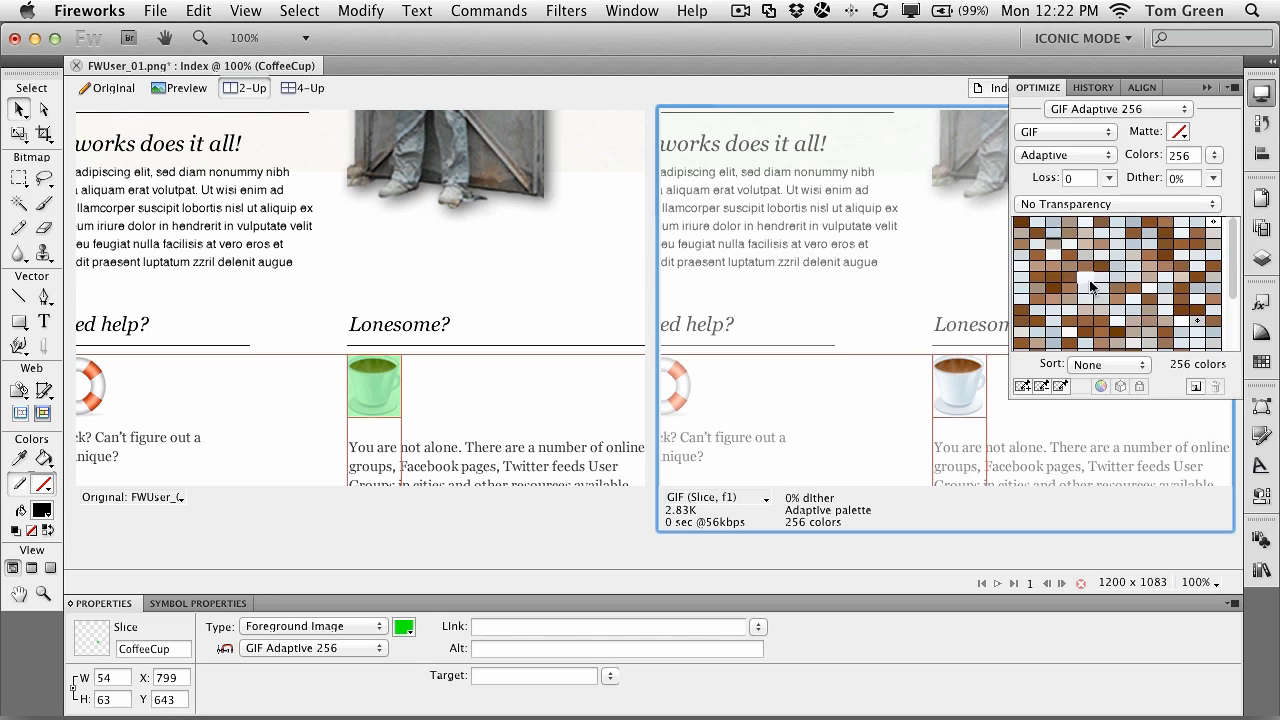
pyautogui.click(1215, 156)
pyautogui.click(1216, 140)
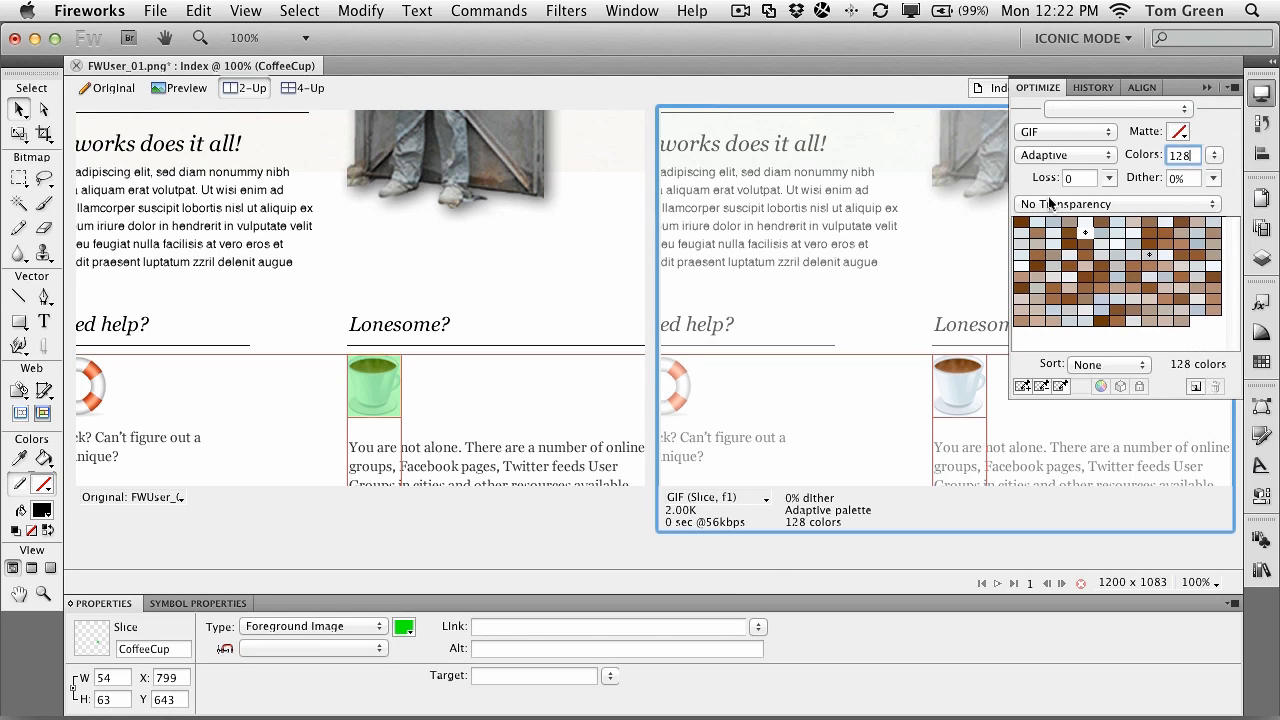
pyautogui.click(1214, 155)
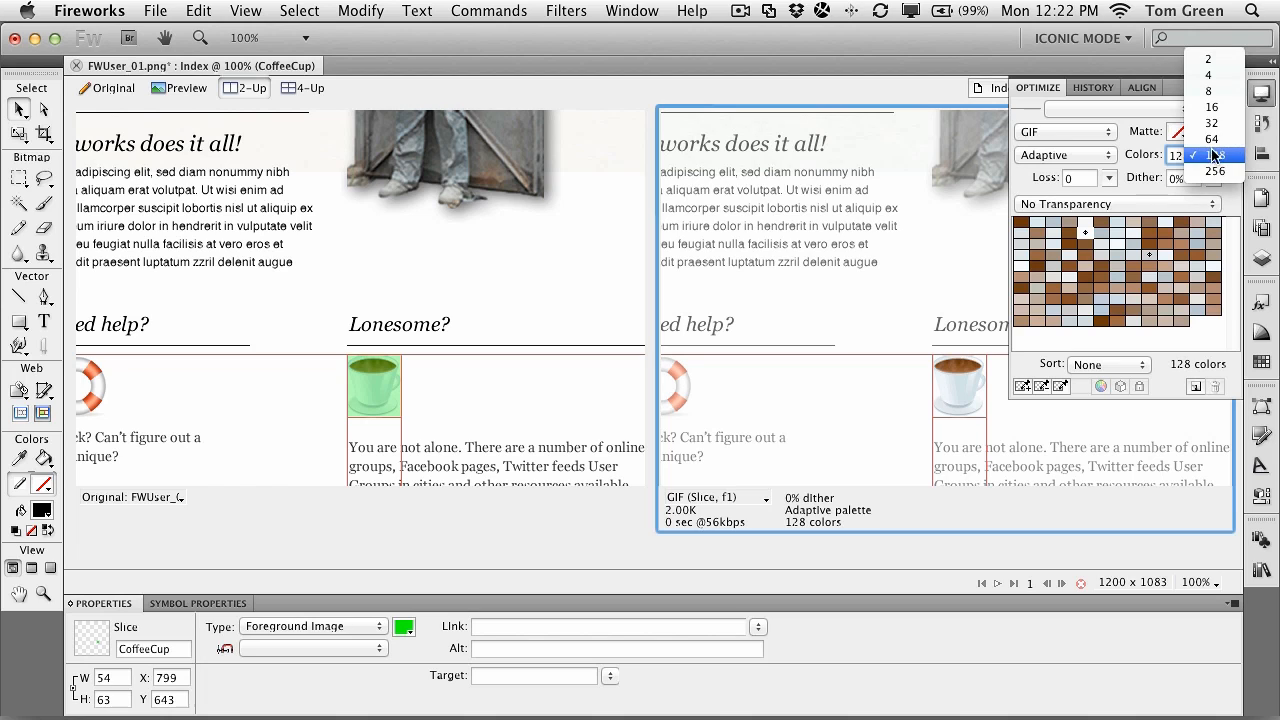
pyautogui.click(1213, 140)
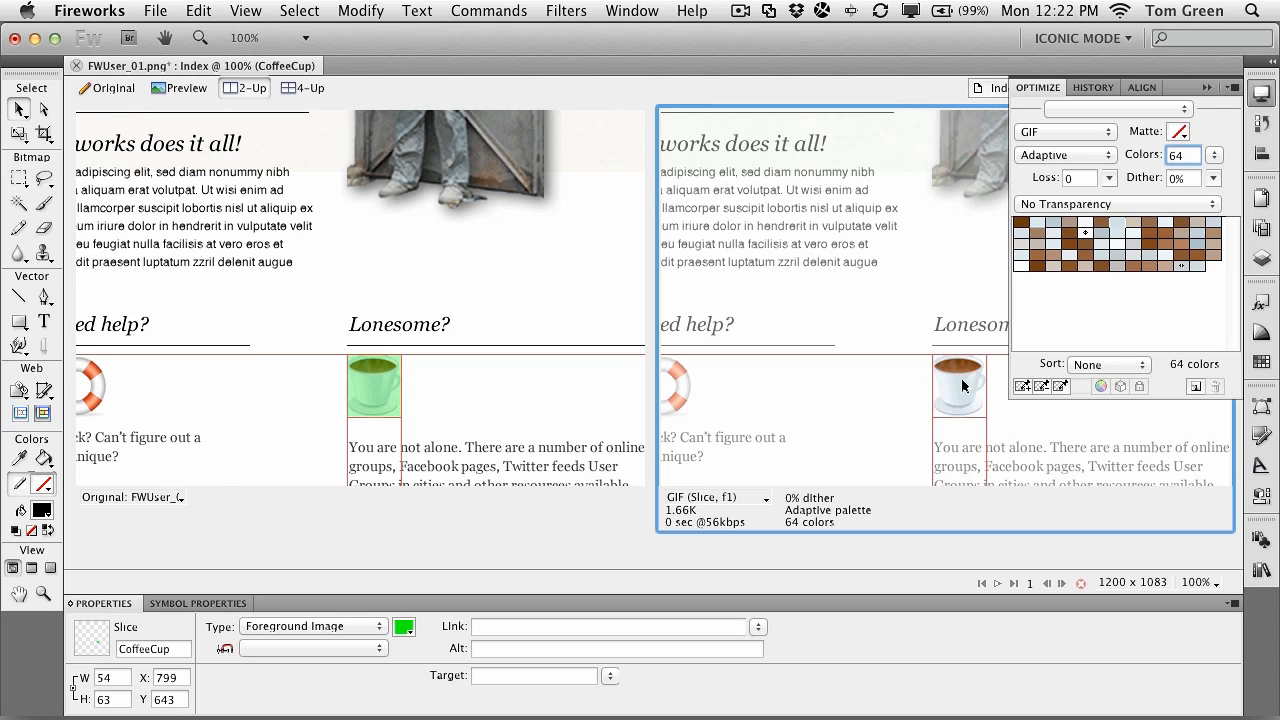
# - Change the slice's export format to PNG 8
pyautogui.click(1065, 131)
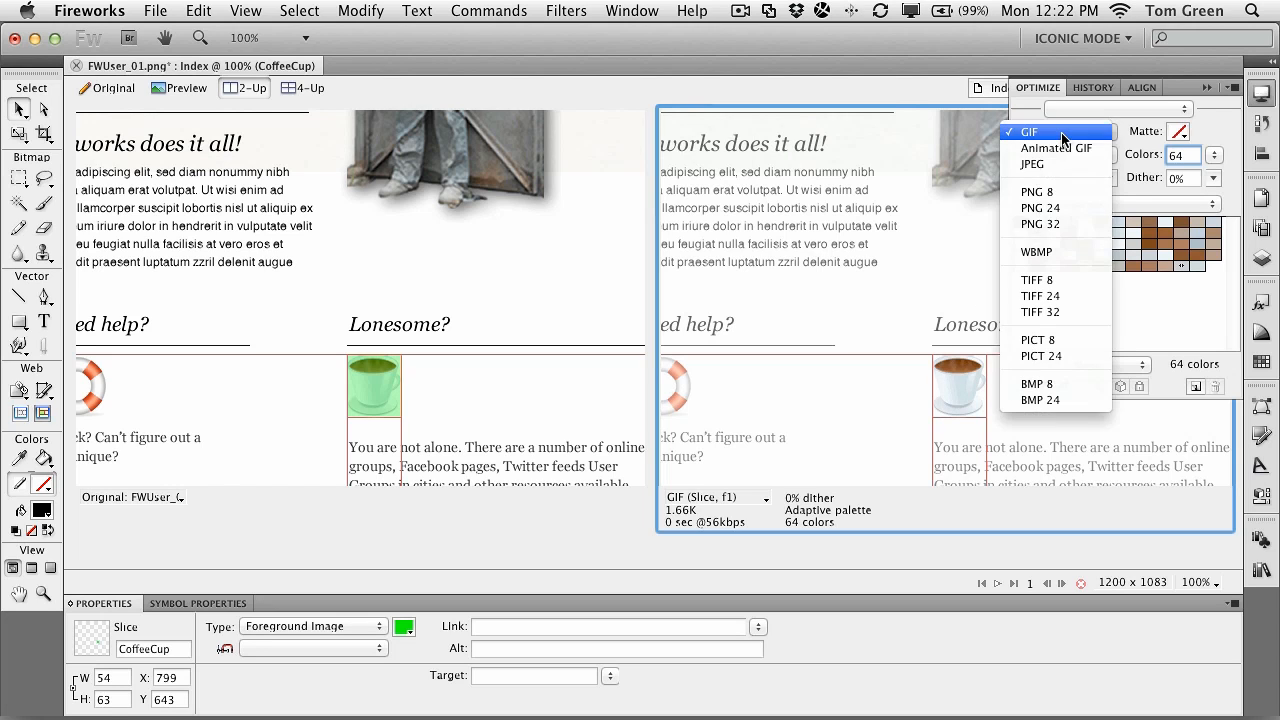
pyautogui.click(1040, 192)
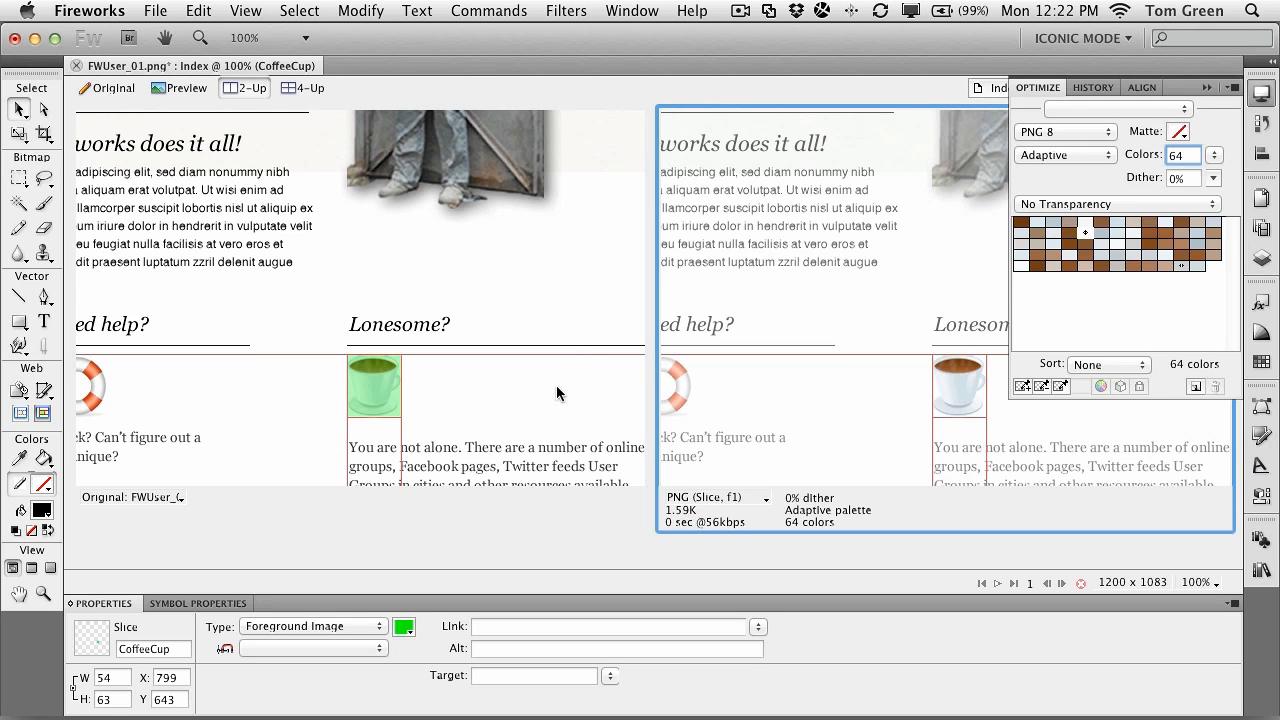
# - Return to Original view, collapse Optimize, hide slices, and select the coffee cup bitmap
pyautogui.click(111, 88)
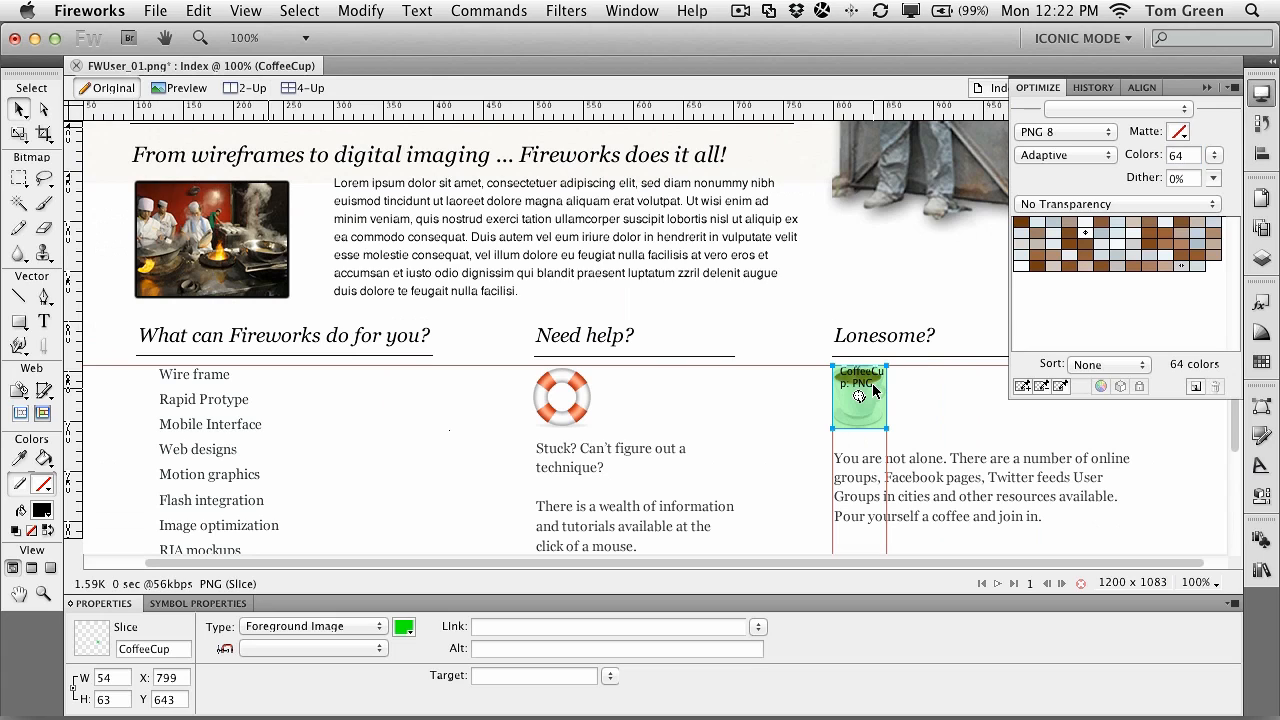
pyautogui.click(1212, 88)
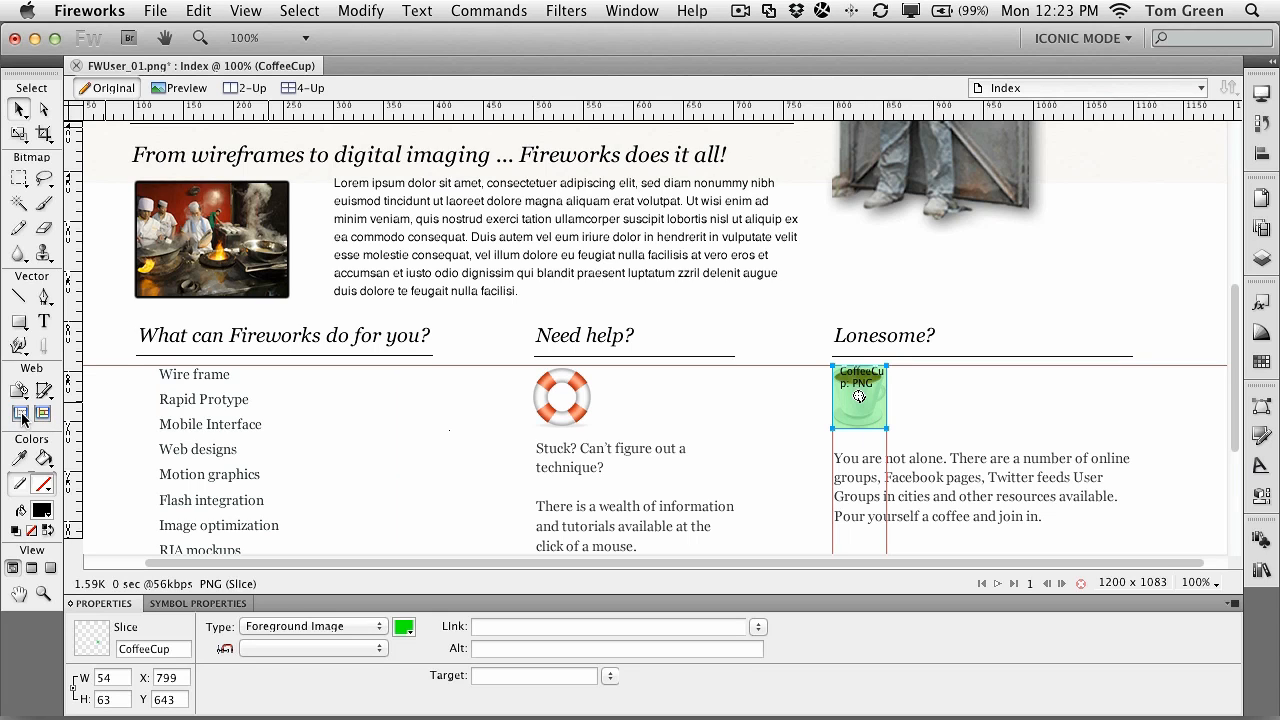
pyautogui.click(22, 418)
pyautogui.click(862, 400)
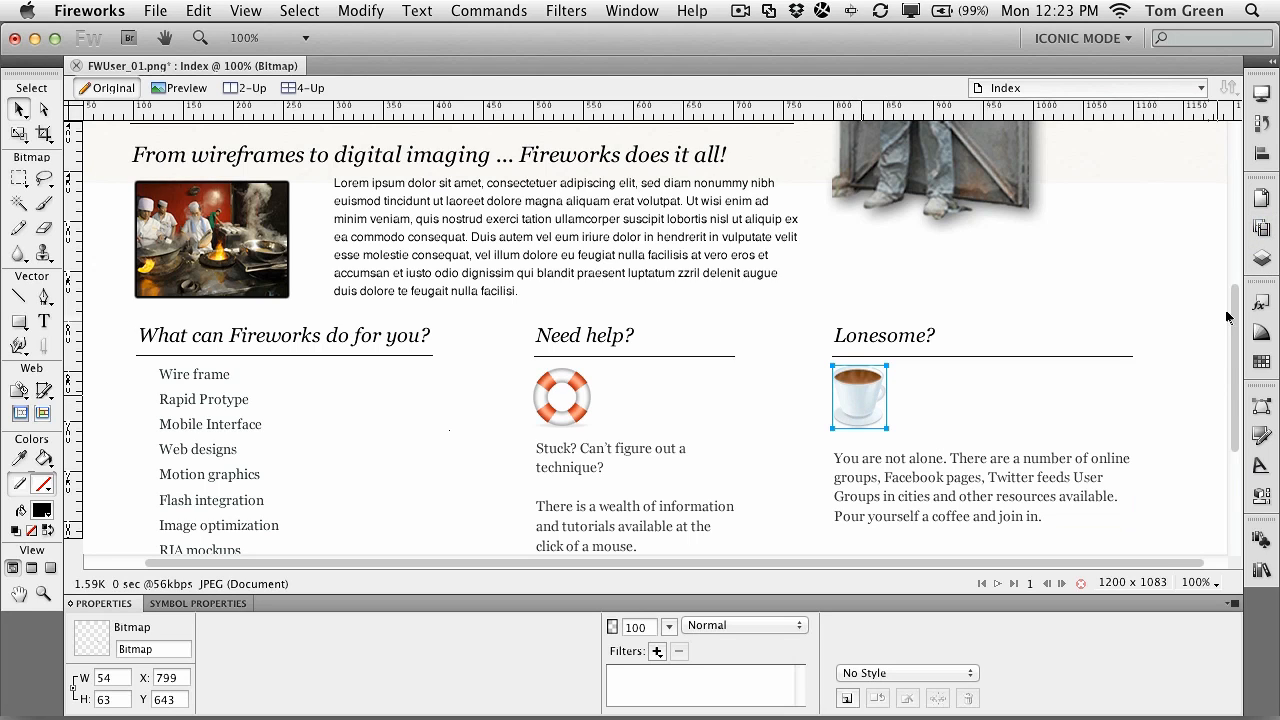
# - Add a second state in the States panel and select the coffee cup in it
pyautogui.click(1261, 230)
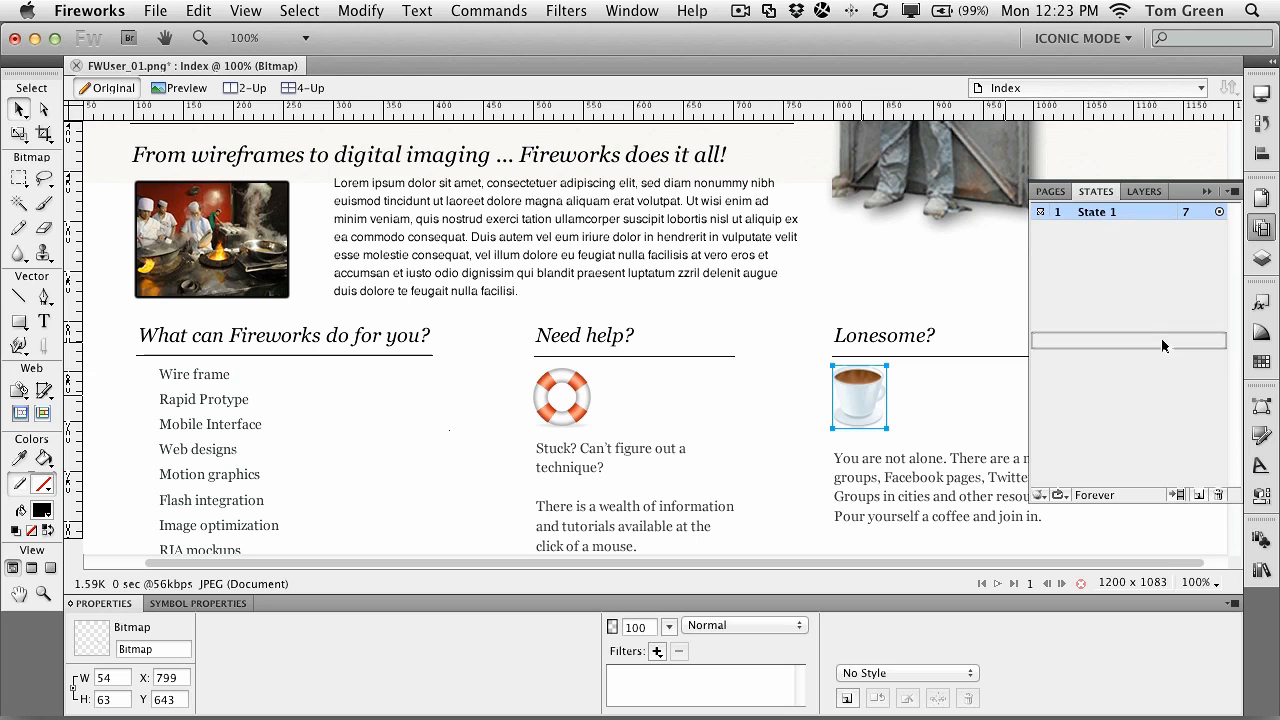
pyautogui.click(1196, 490)
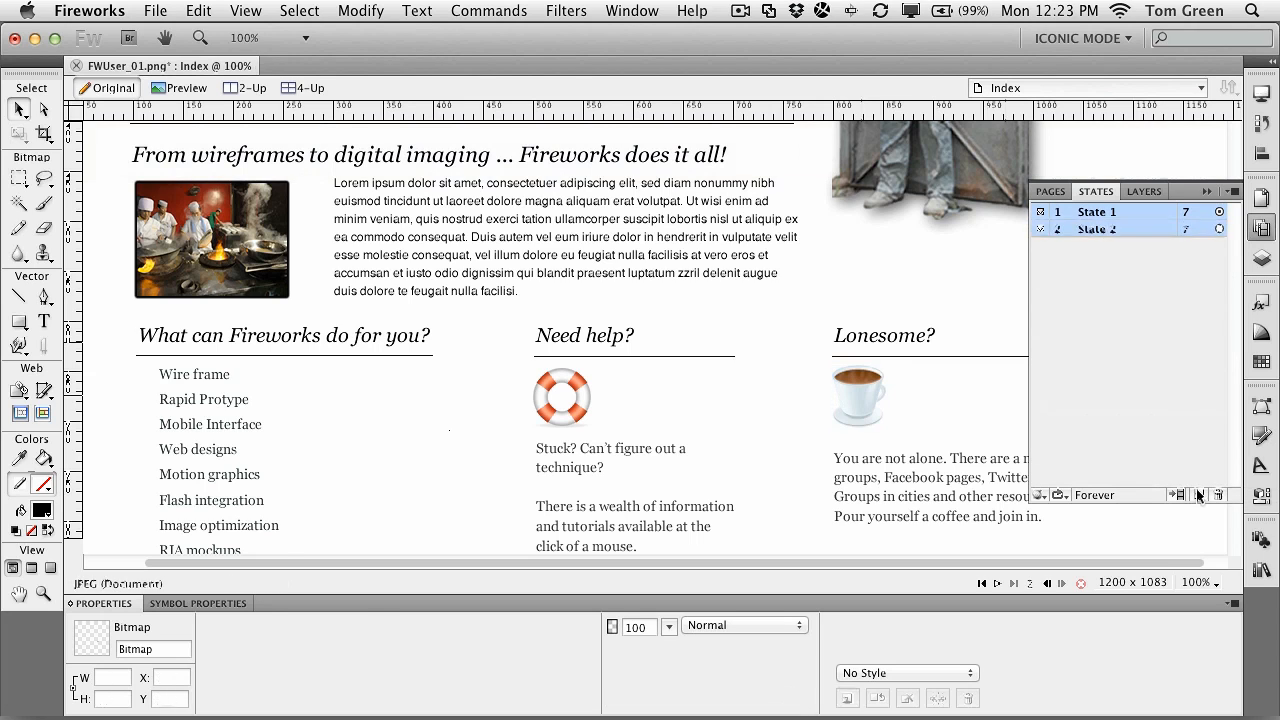
pyautogui.click(873, 404)
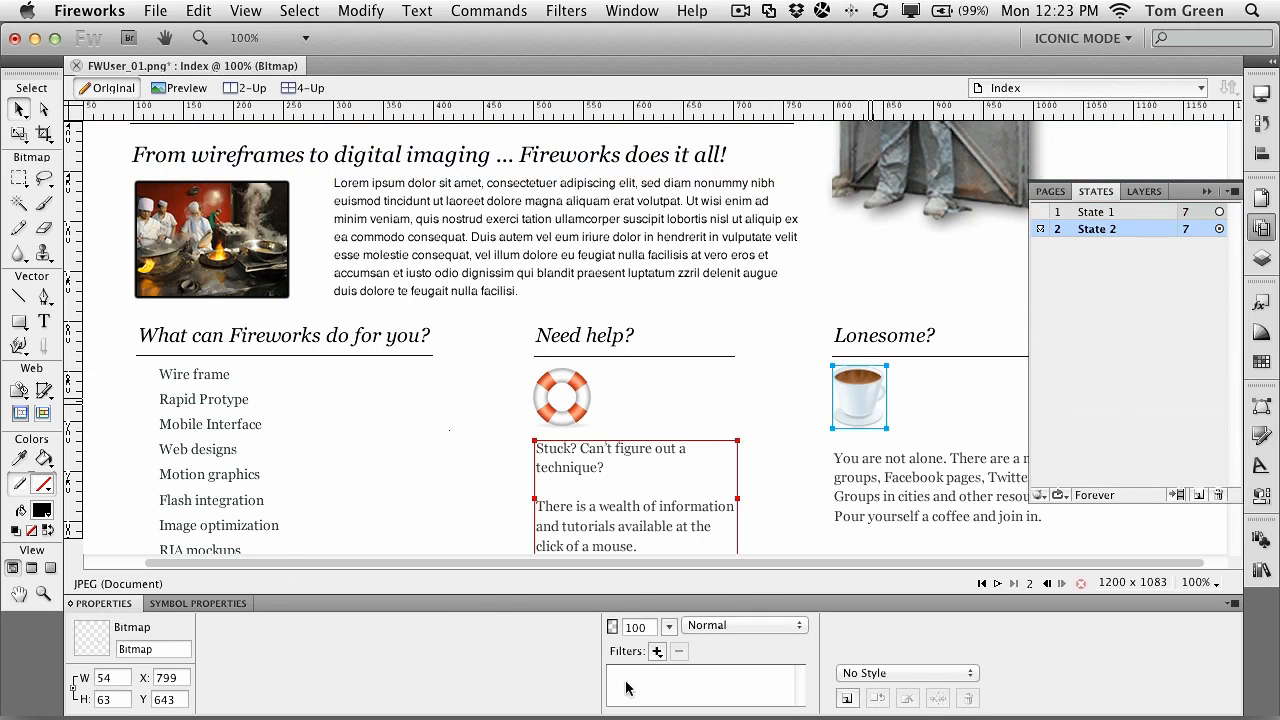
# - Apply a Hue/Saturation filter to the cup with Saturation -89
pyautogui.click(660, 652)
pyautogui.moveTo(711, 553)
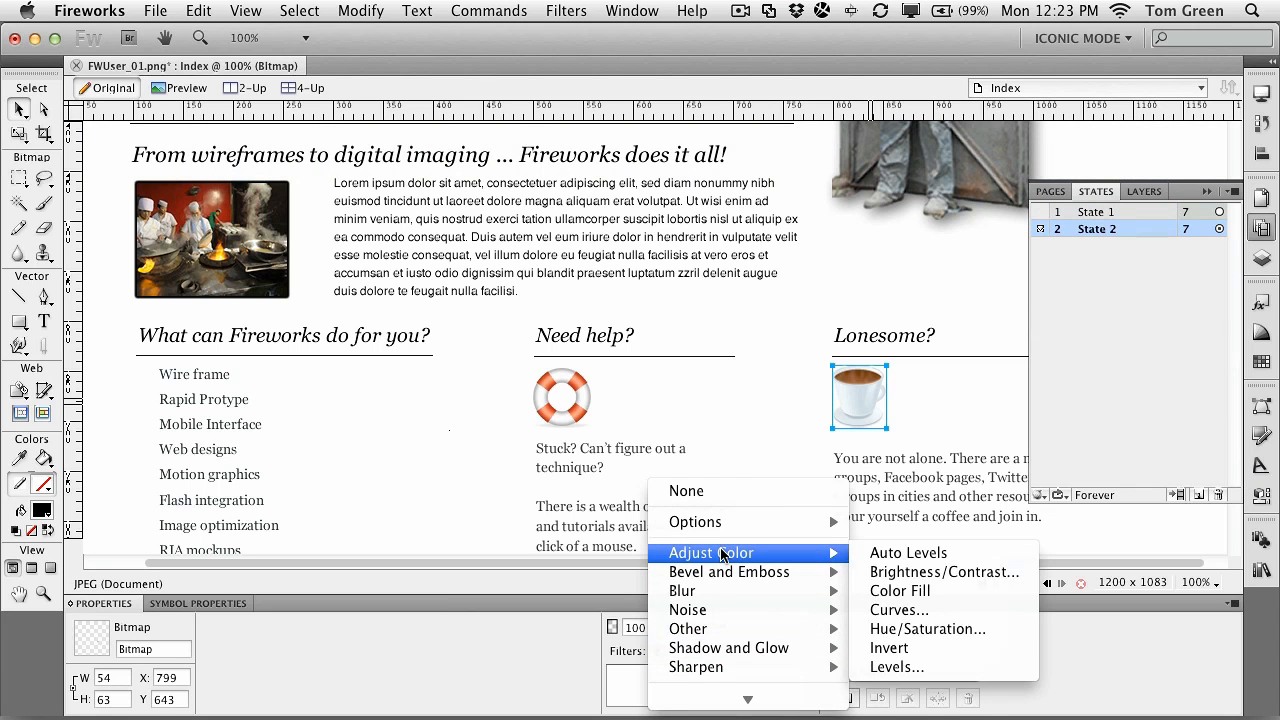
pyautogui.click(928, 630)
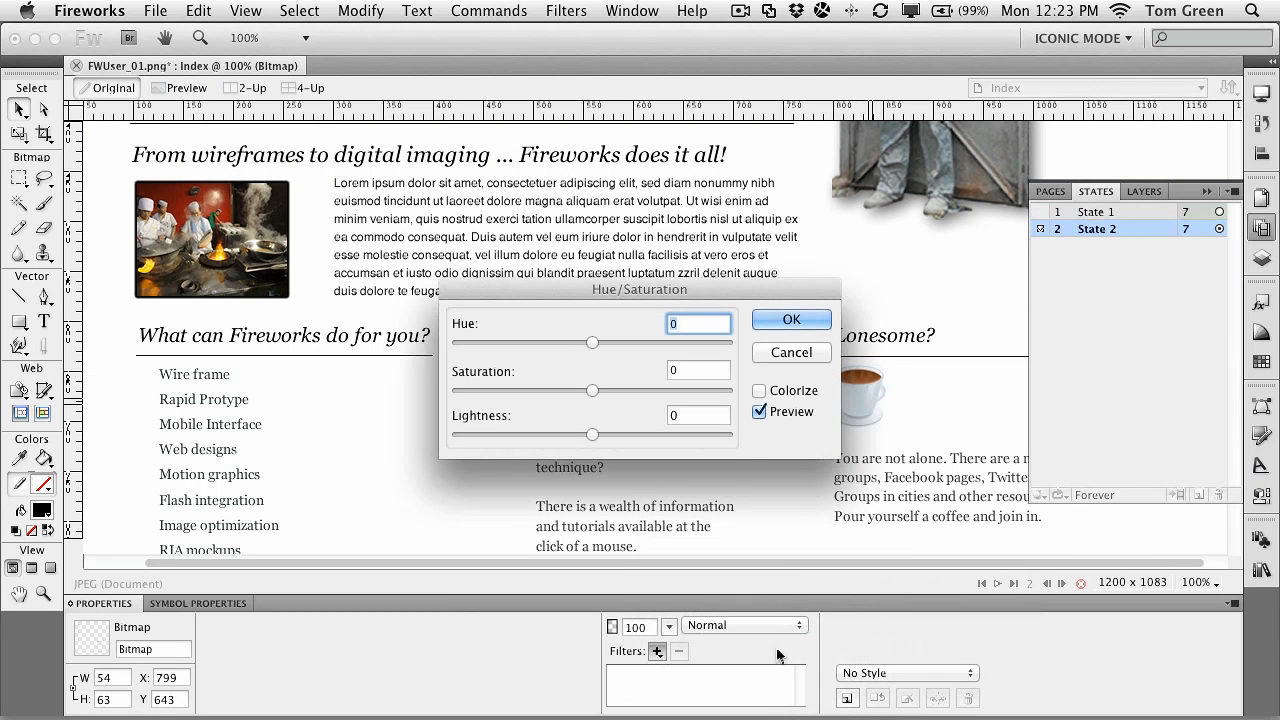
pyautogui.moveTo(609, 297); pyautogui.dragTo(558, 260)
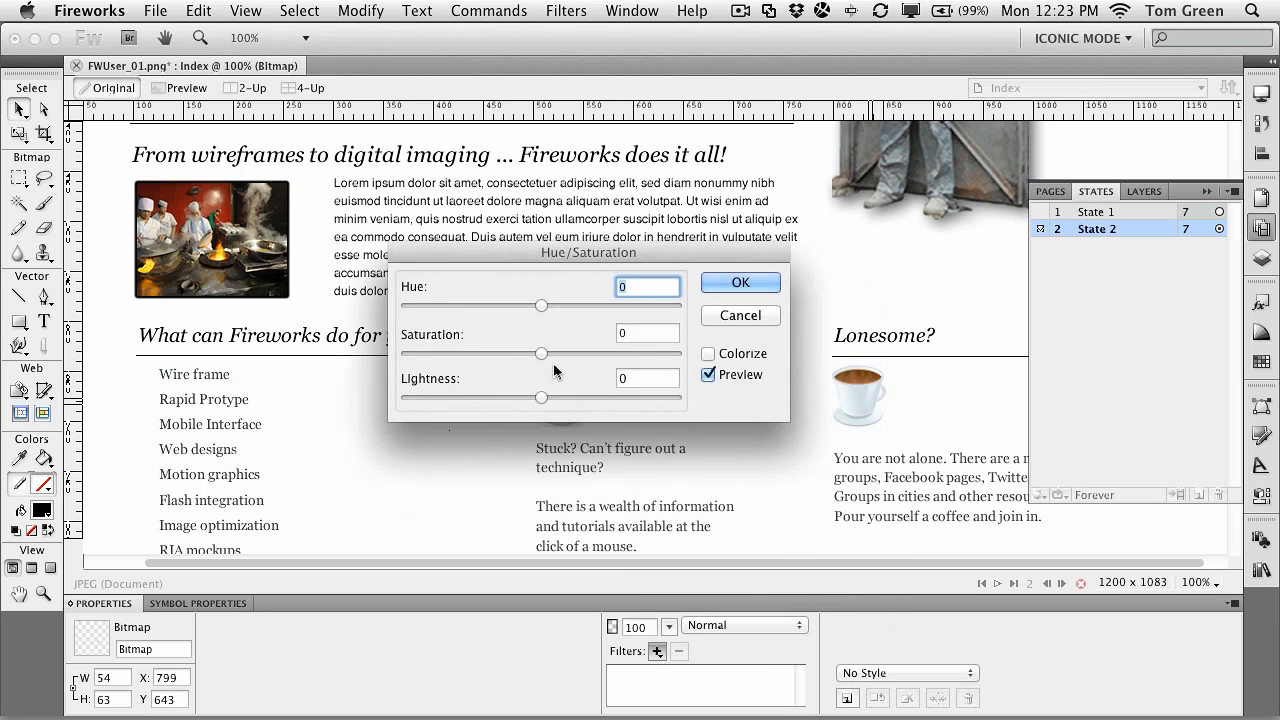
pyautogui.moveTo(541, 353); pyautogui.dragTo(420, 352)
pyautogui.click(740, 282)
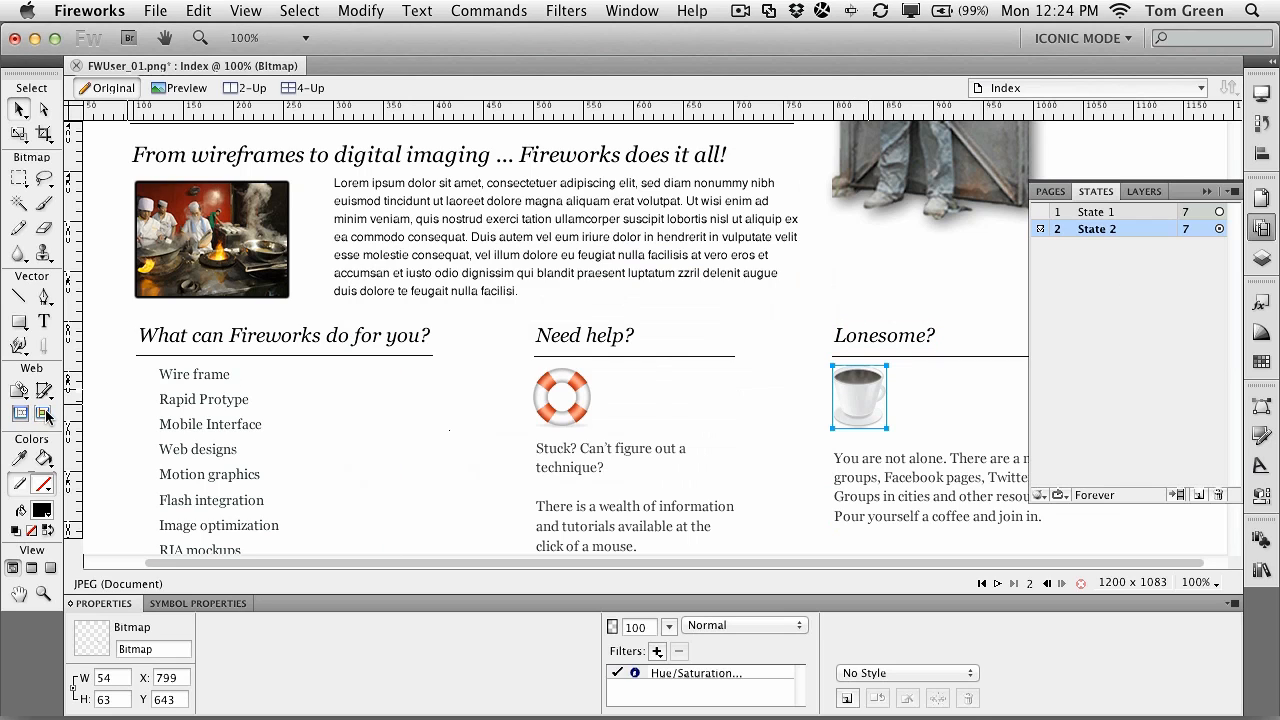
# - Convert the coffee cup into a CoffeeCup slice and add a Simple Rollover behavior
pyautogui.hotkey('alt', 'shift', 'u')
pyautogui.click(861, 400)
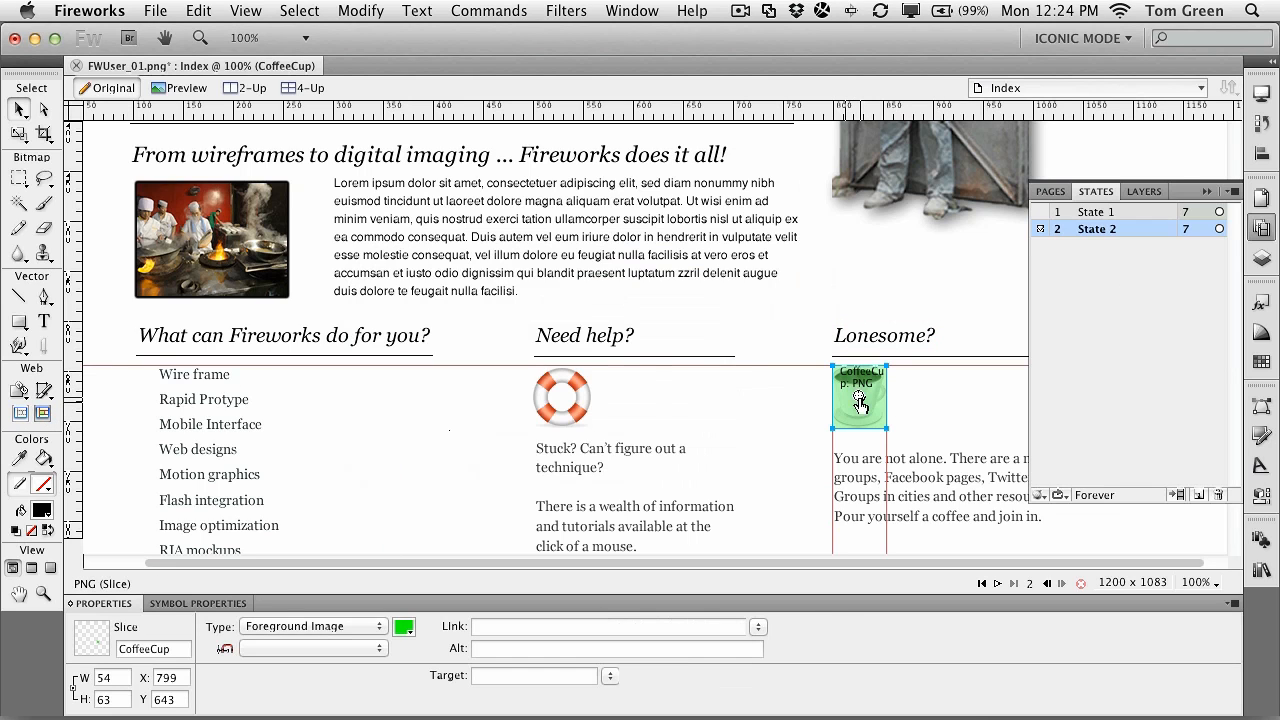
pyautogui.click(861, 398)
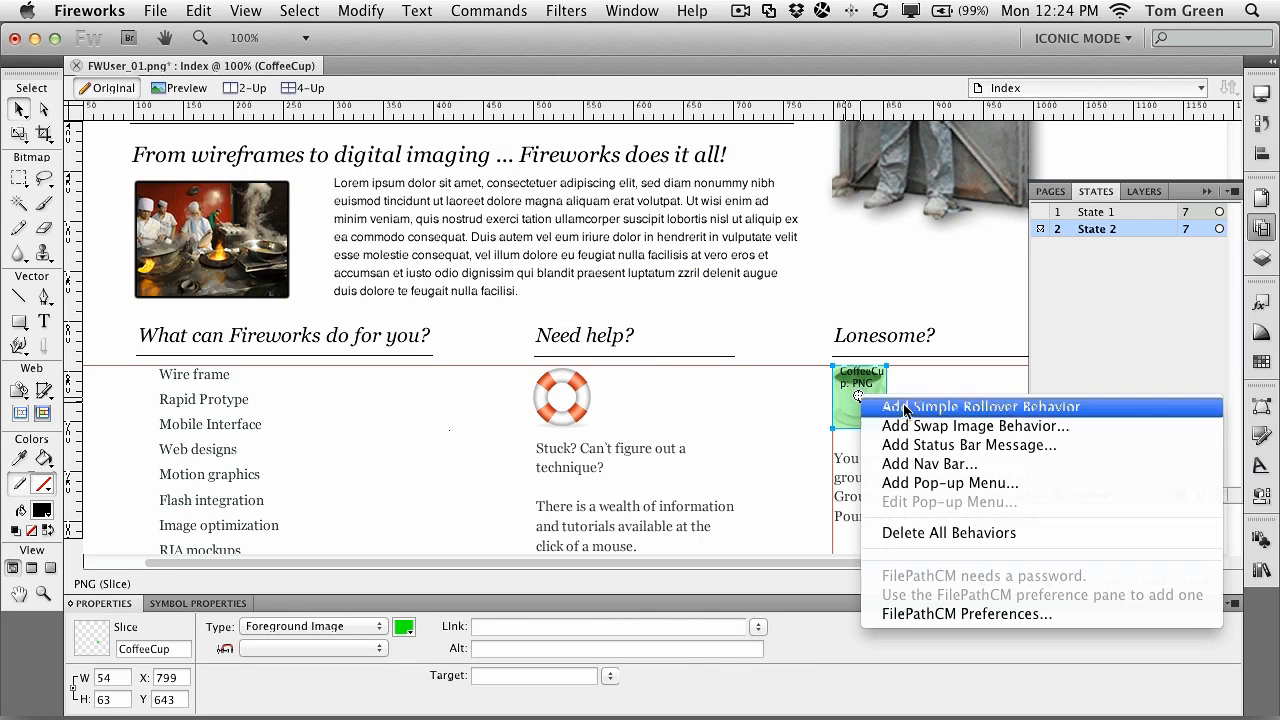
pyautogui.click(906, 408)
pyautogui.click(1097, 213)
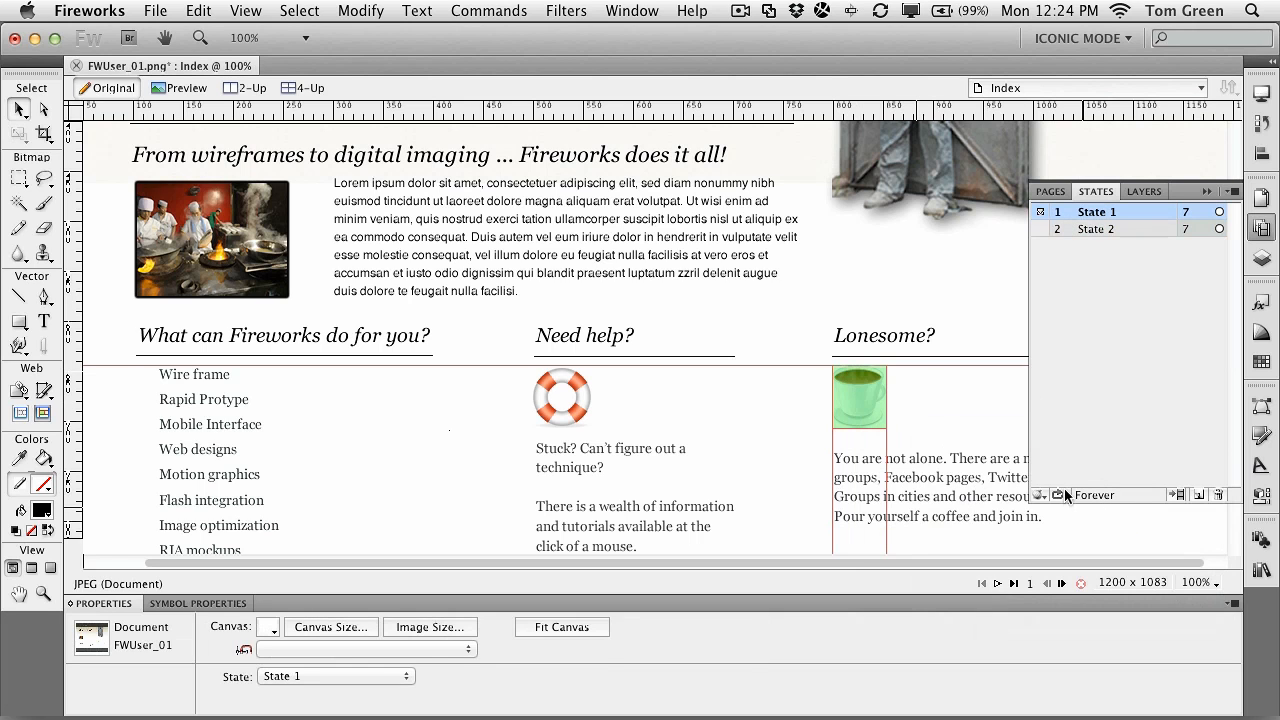
# - Preview the page to test the rollover, then return to the Original editing view
pyautogui.click(185, 89)
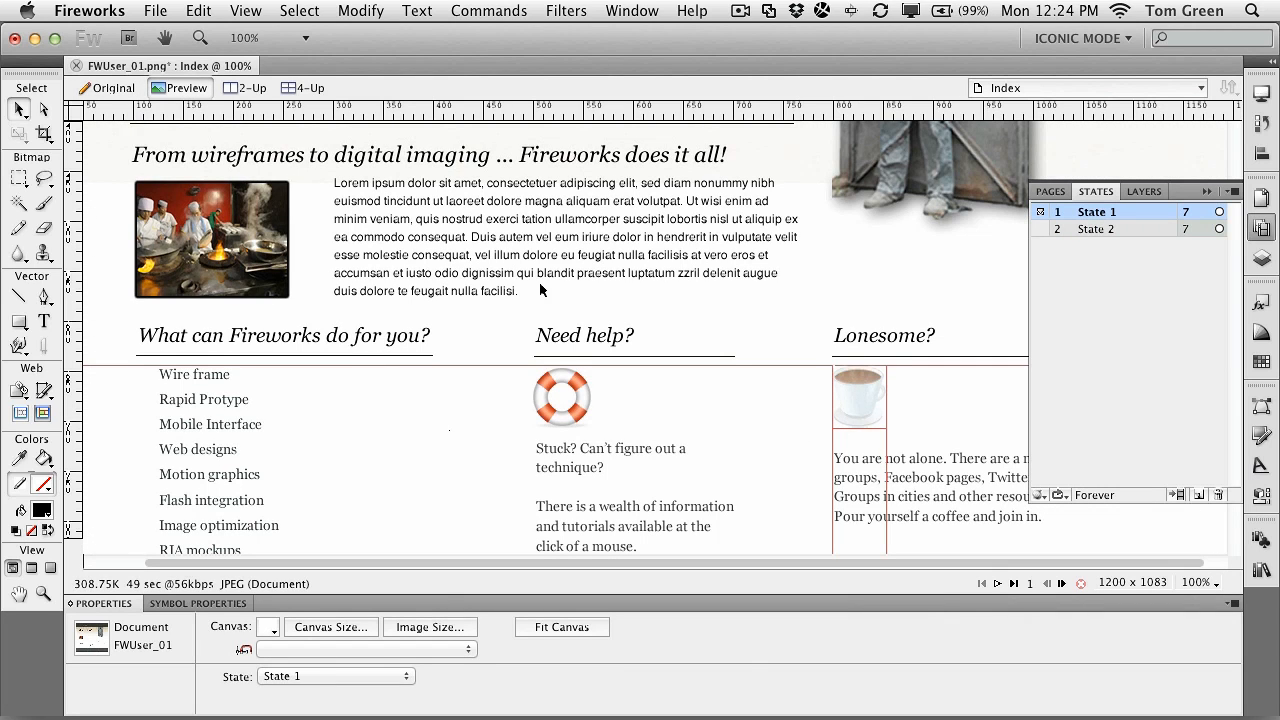
pyautogui.click(113, 88)
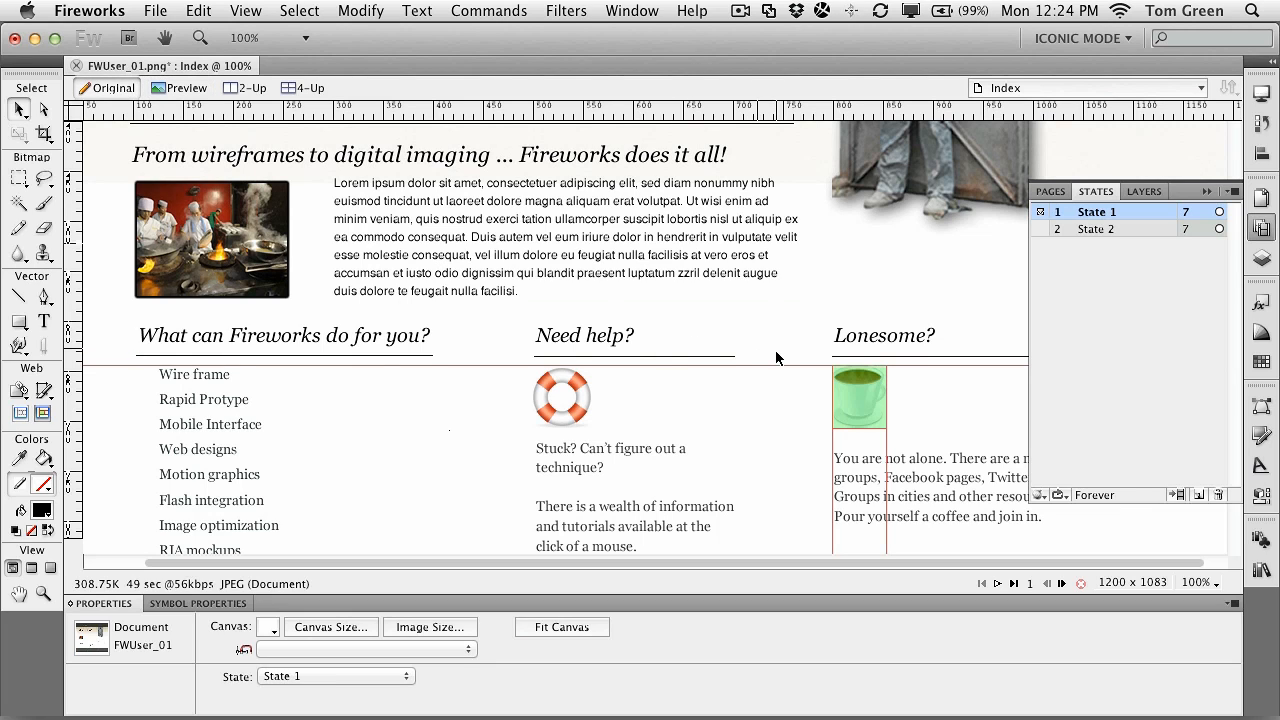
pyautogui.click(360, 11)
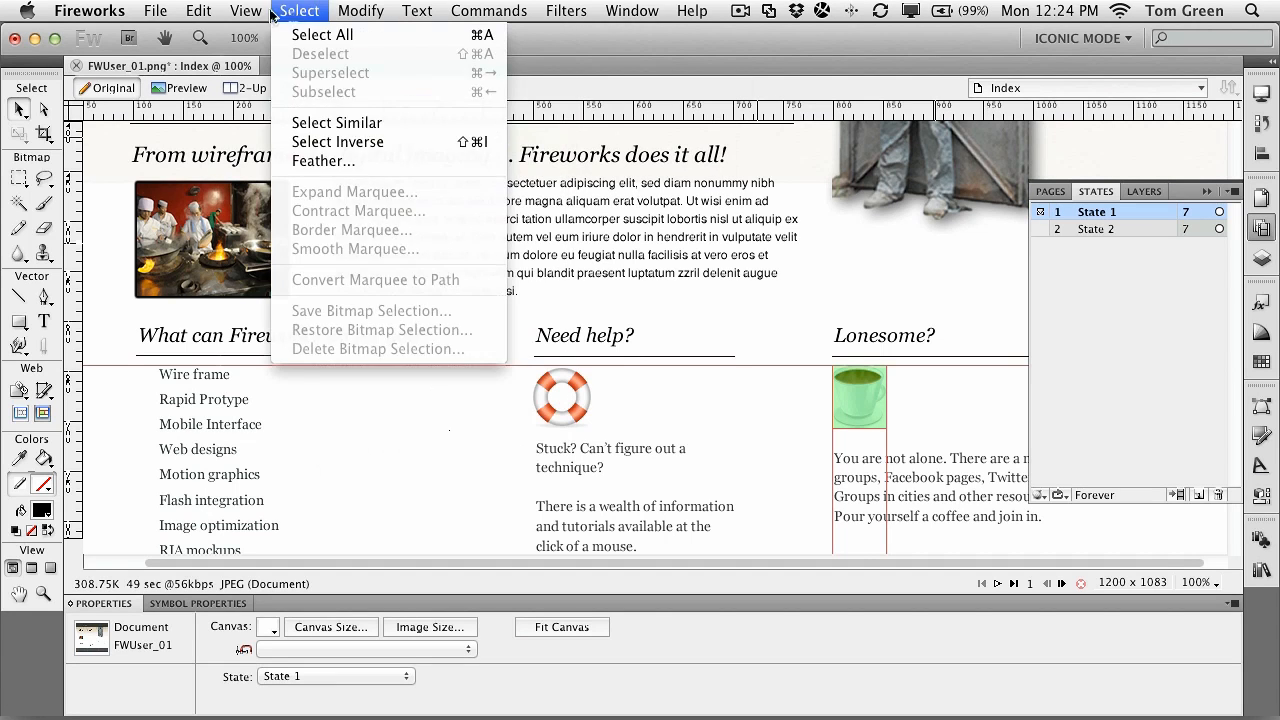
pyautogui.moveTo(245, 11)
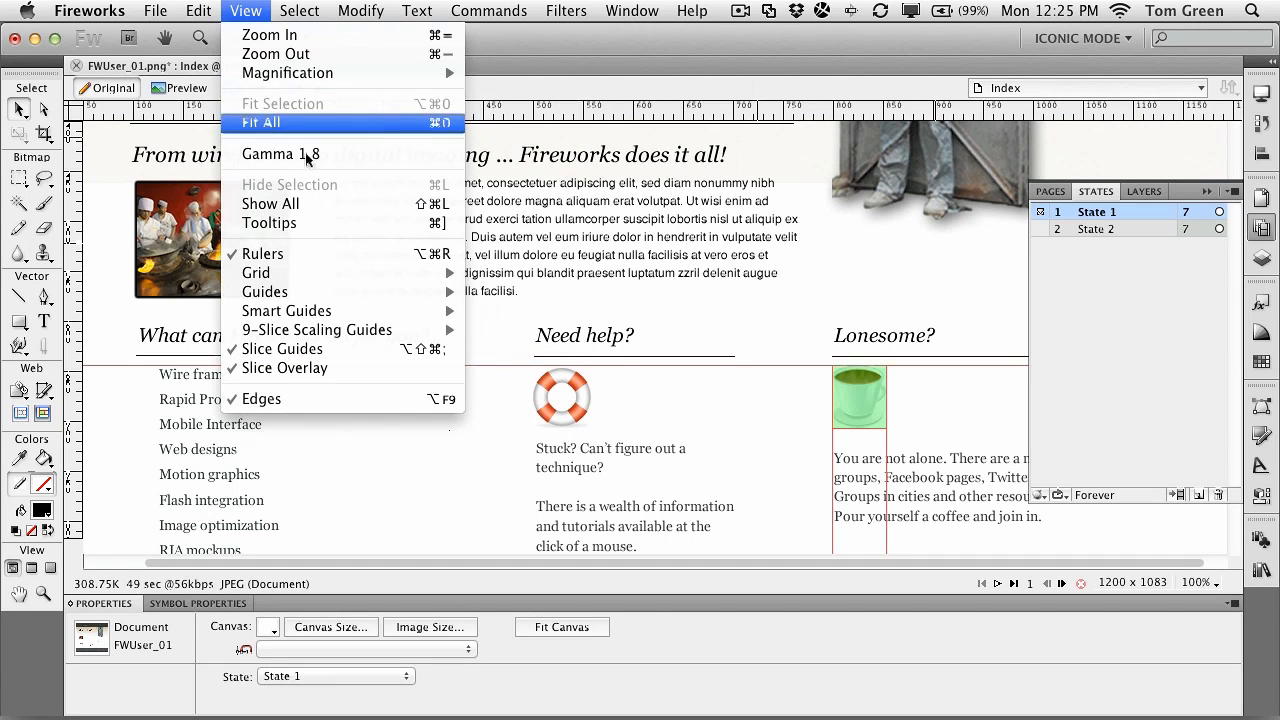
# - Fit the whole page mockup in the window and inspect the statue image
pyautogui.click(305, 125)
pyautogui.click(780, 432)
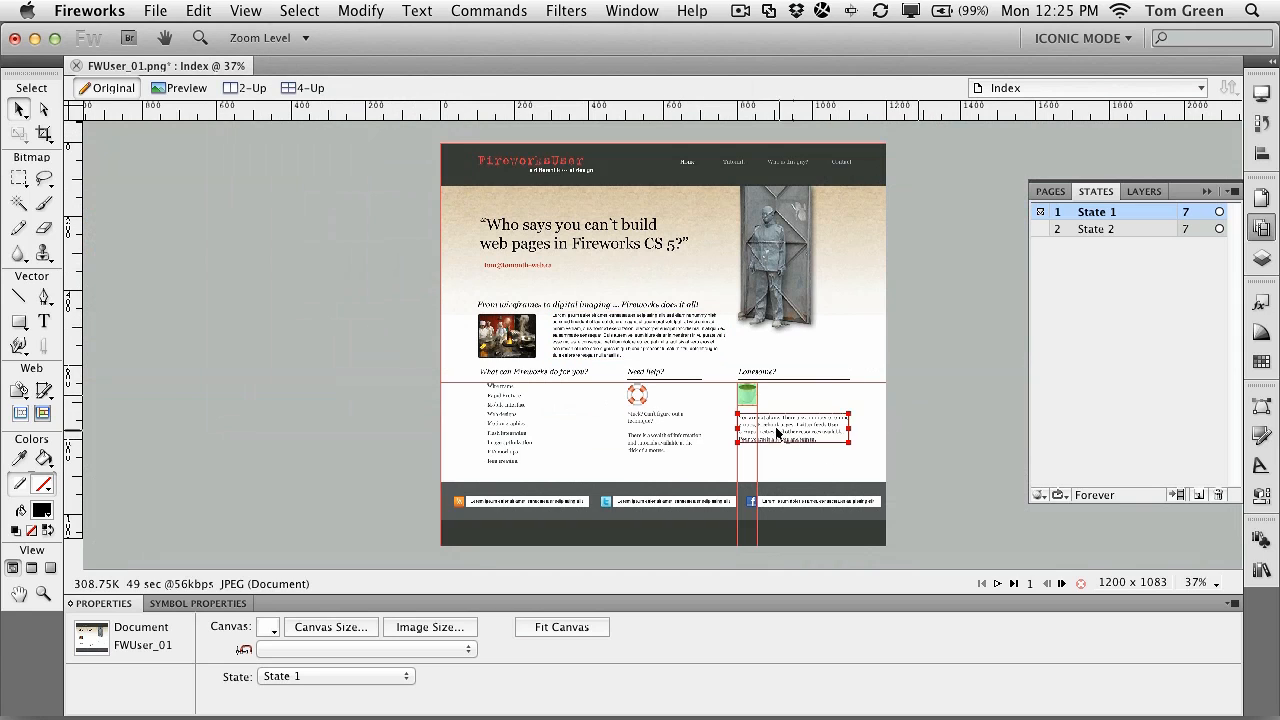
pyautogui.click(747, 237)
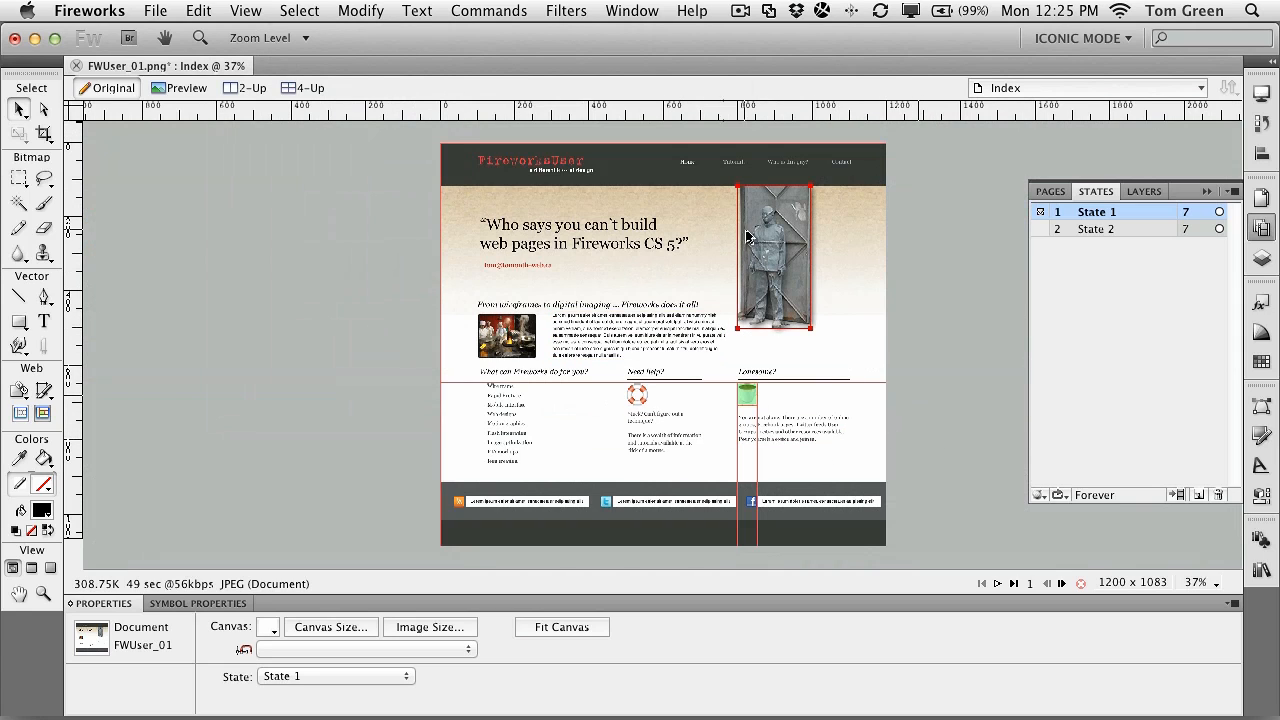
pyautogui.click(45, 392)
# - Inspect the CoffeeCup slice and Door statue image, then deselect everything
pyautogui.click(748, 395)
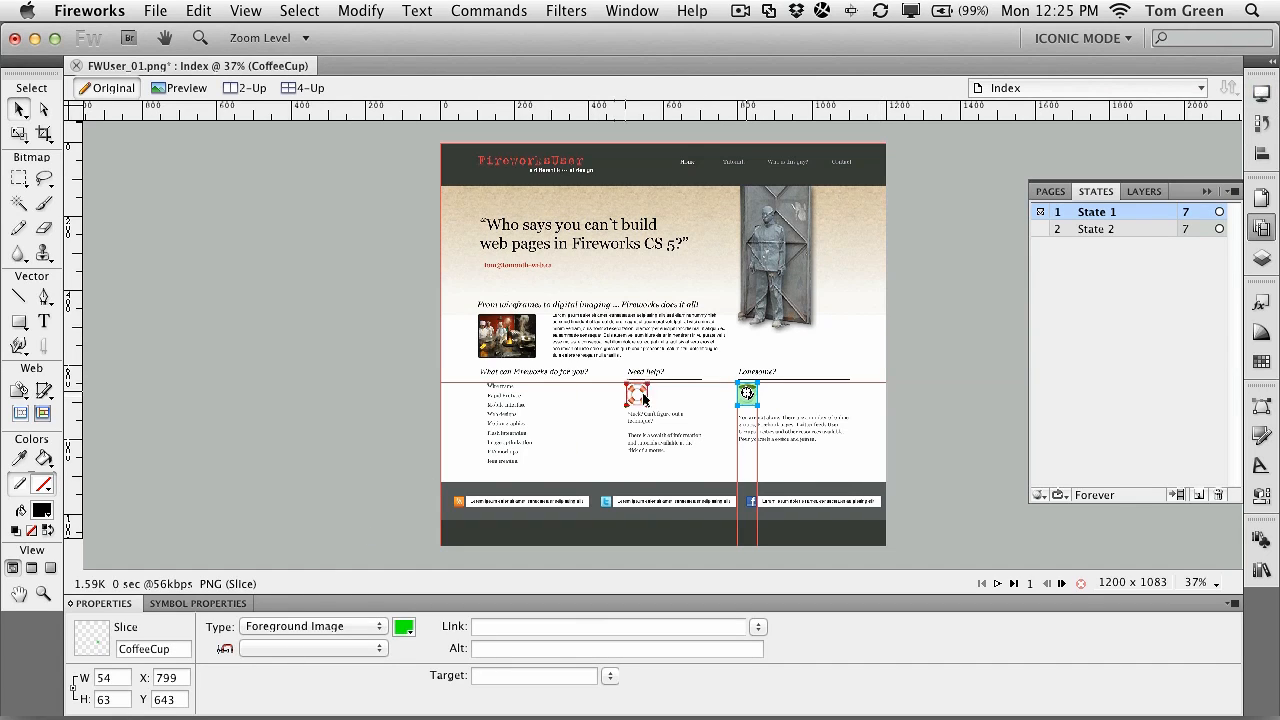
pyautogui.click(772, 262)
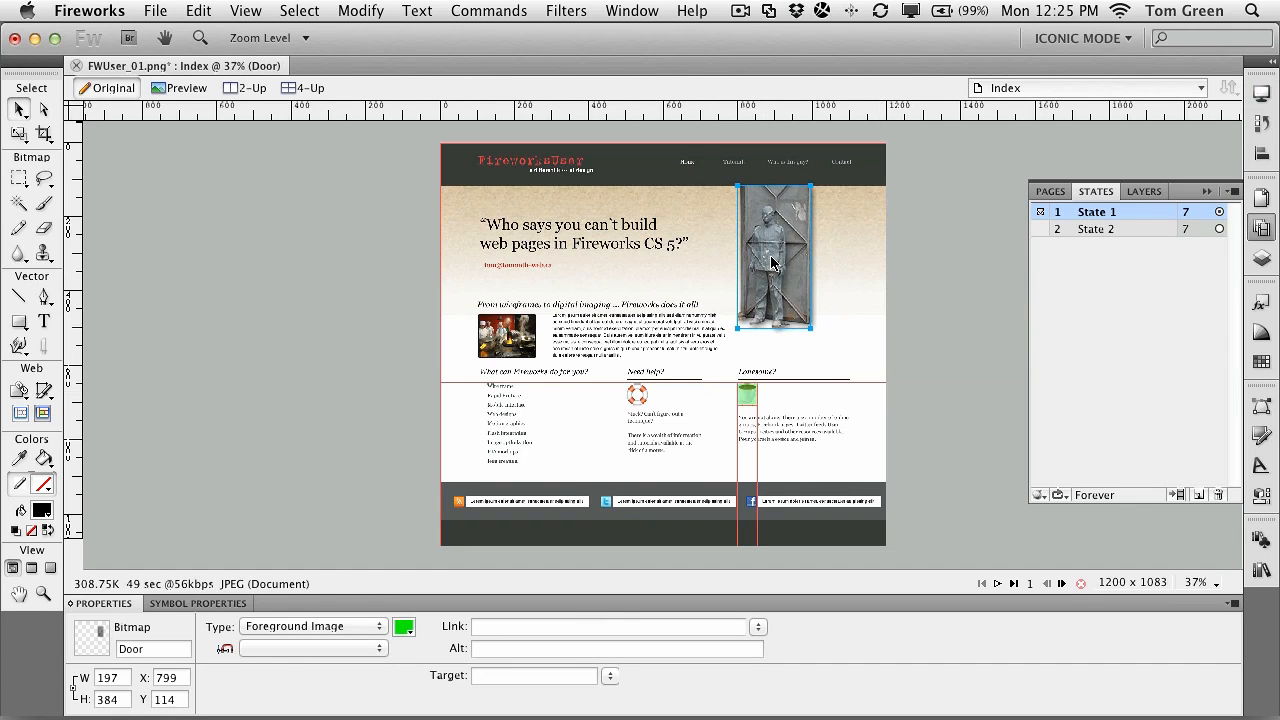
pyautogui.click(748, 402)
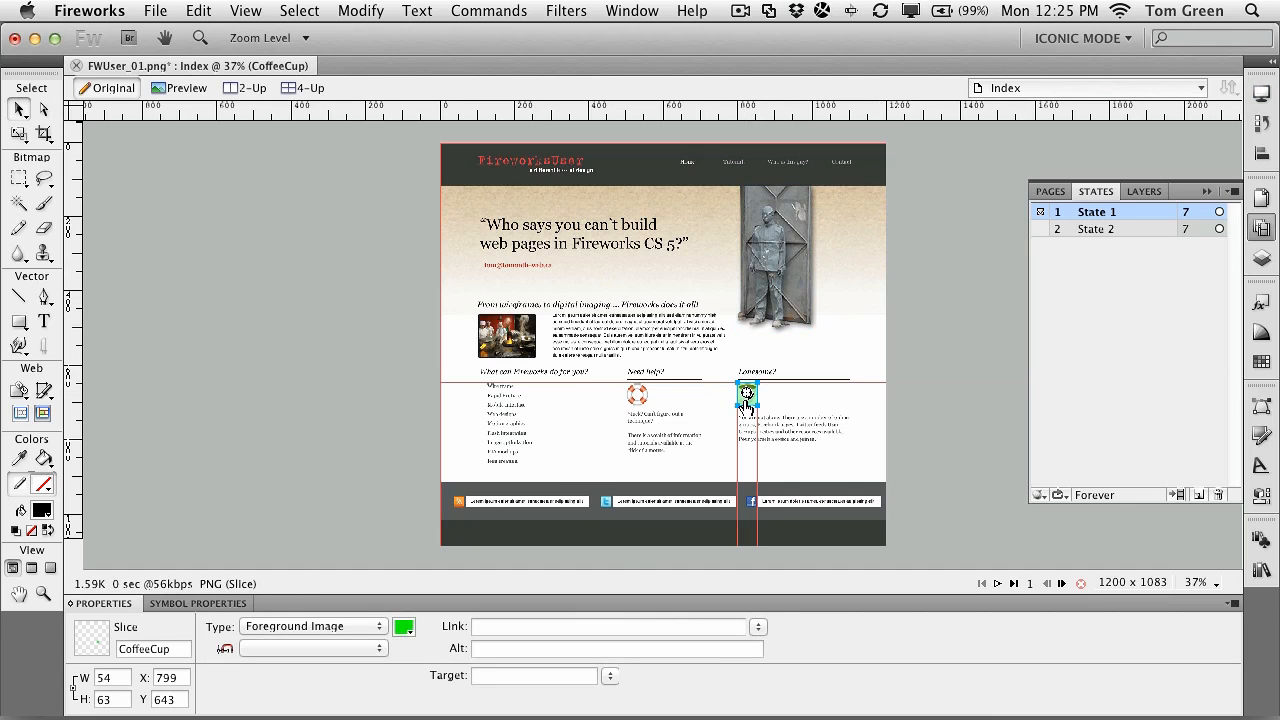
pyautogui.click(293, 331)
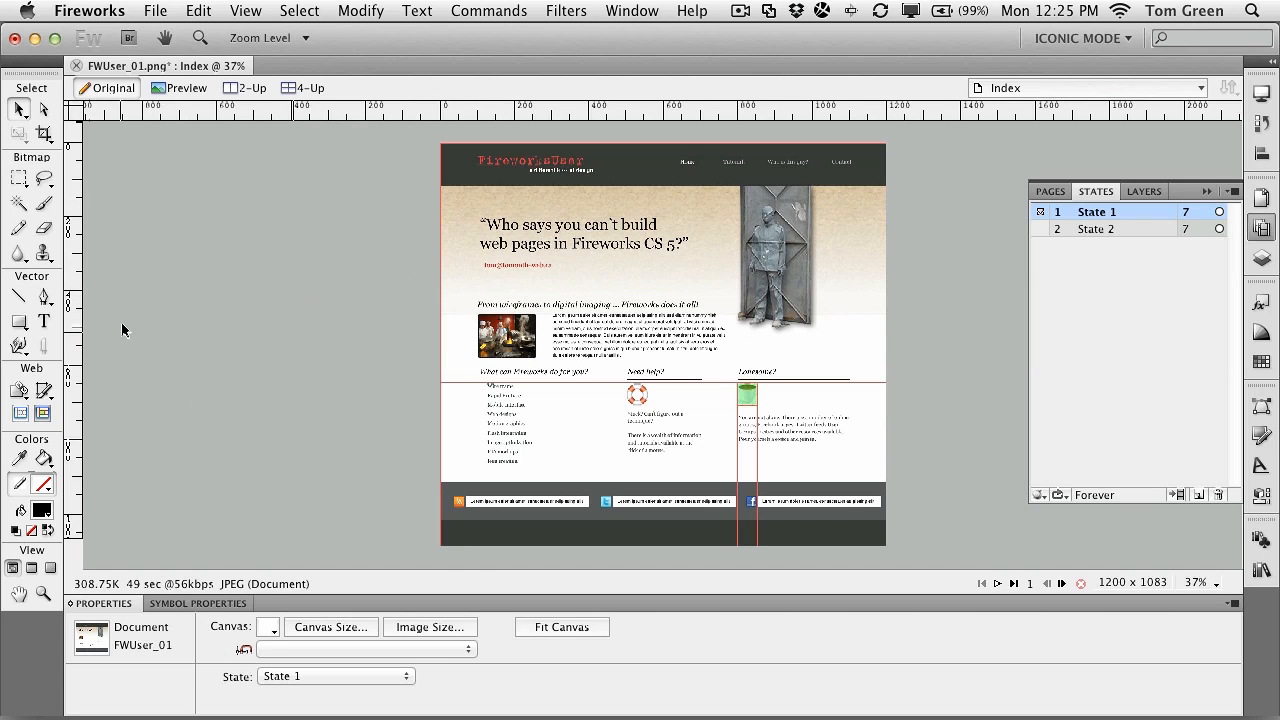
# - Draw a slice down the page's left edge and set its type to Background Image
pyautogui.click(44, 391)
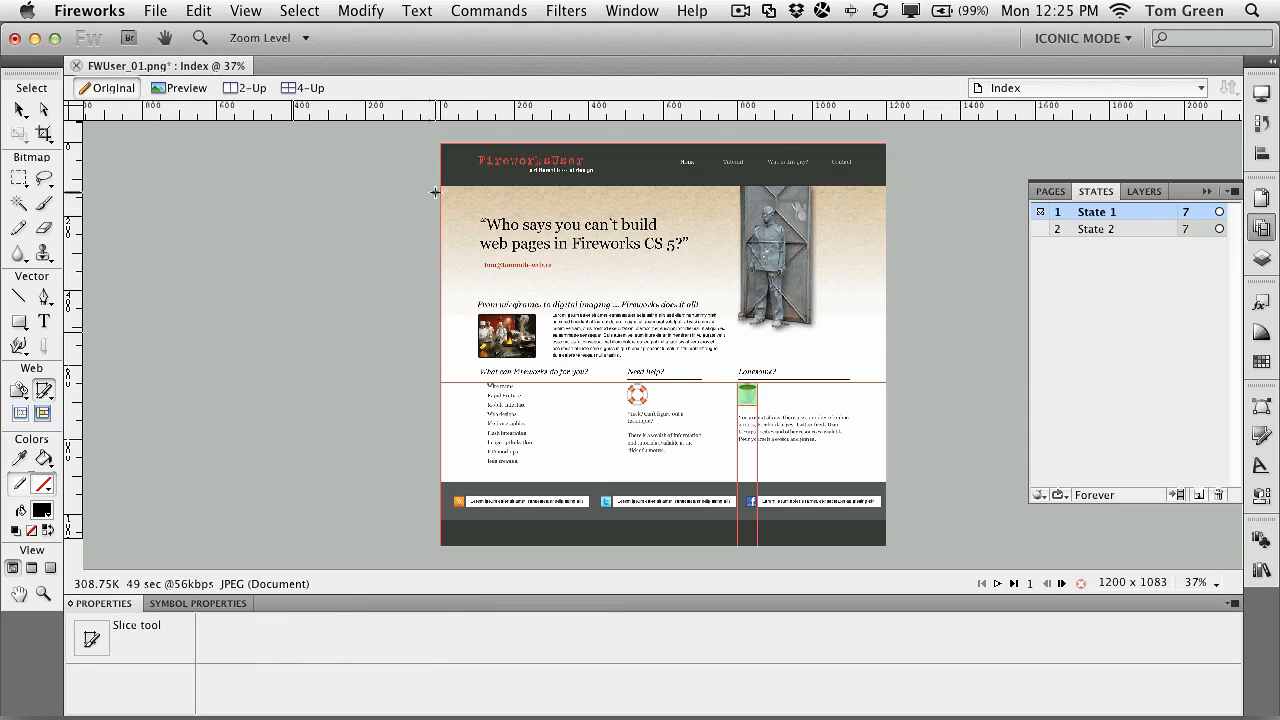
pyautogui.moveTo(443, 185); pyautogui.dragTo(466, 296)
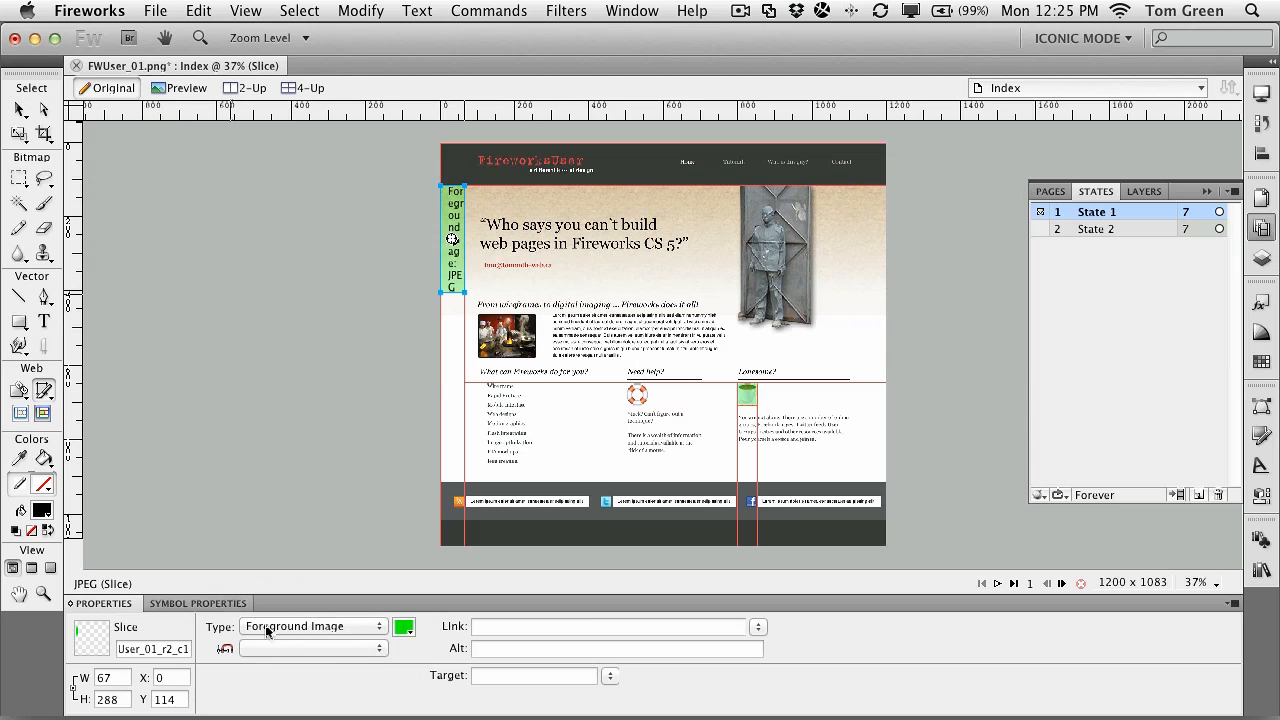
pyautogui.click(300, 626)
pyautogui.click(295, 642)
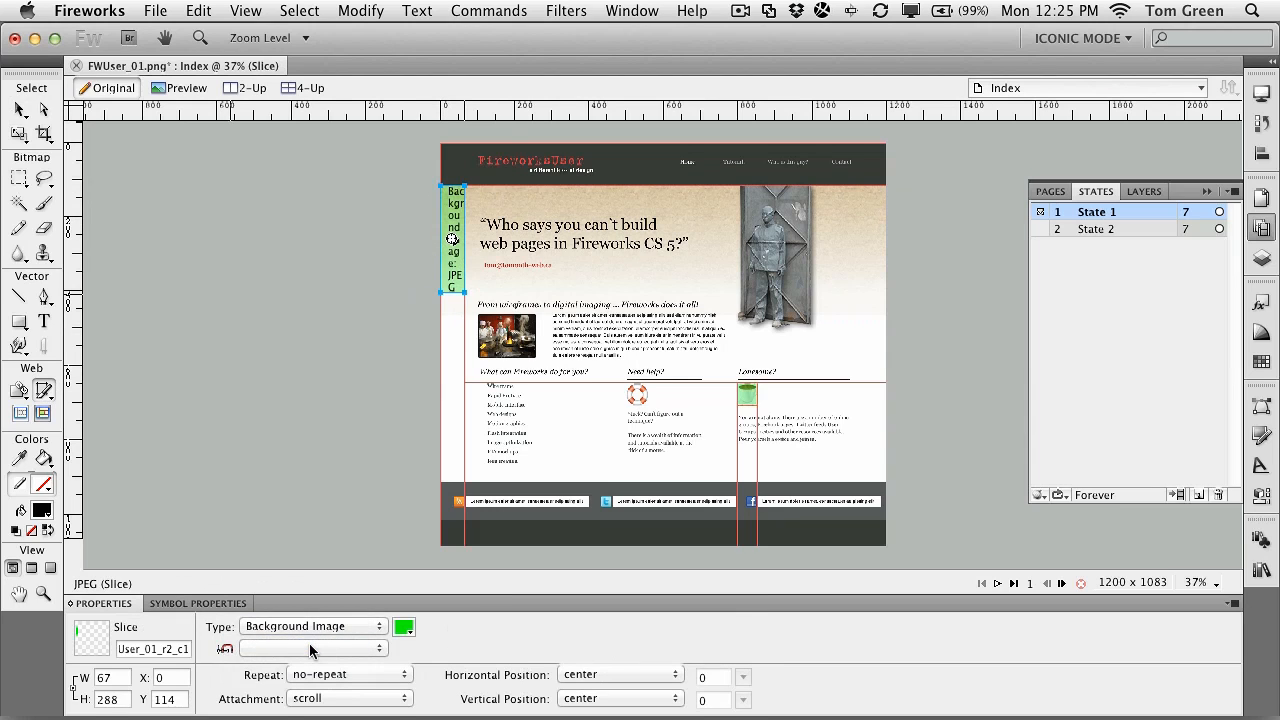
# - Rename the slice to Texture and adjust its bottom edge
pyautogui.doubleClick(150, 649)
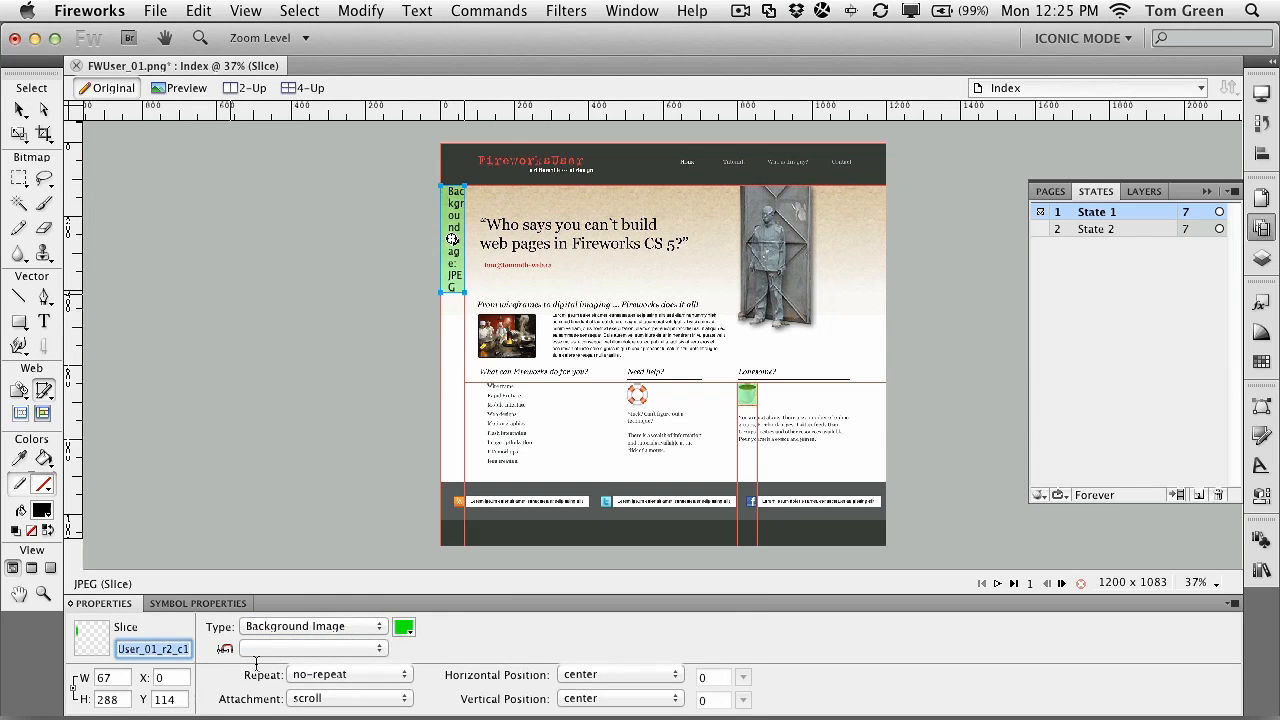
pyautogui.write('Texture')
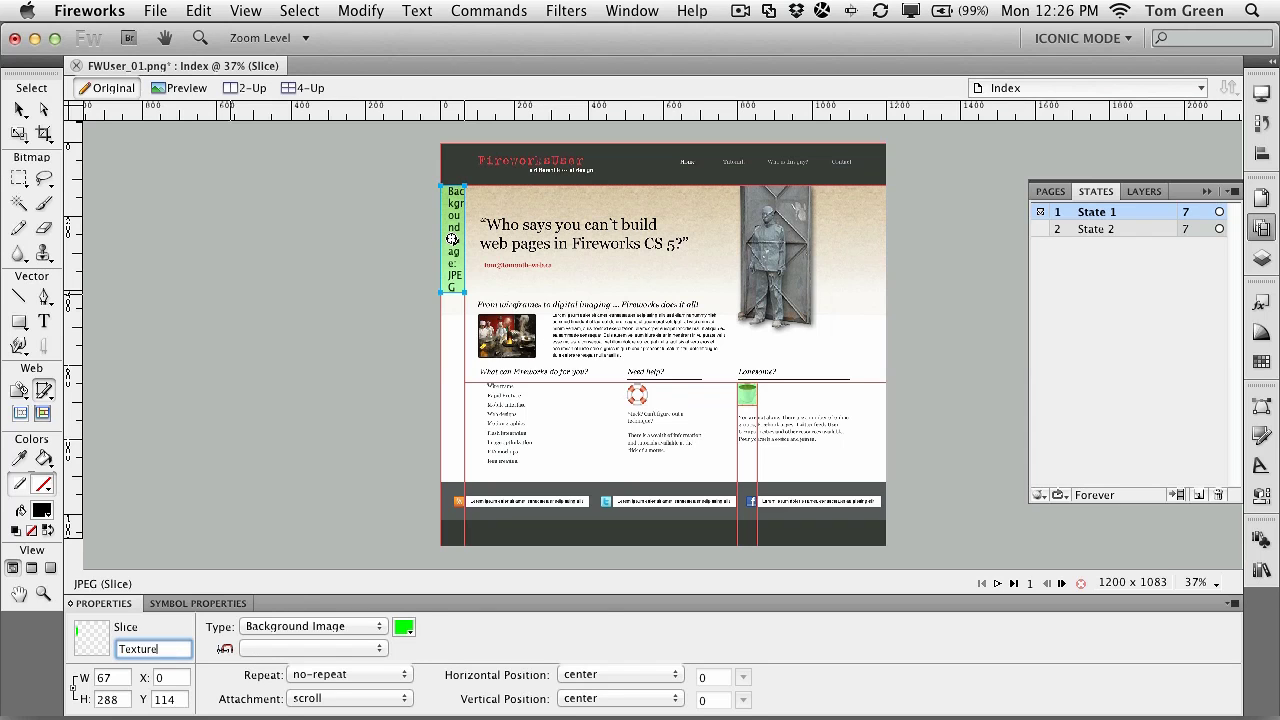
pyautogui.press('Return')
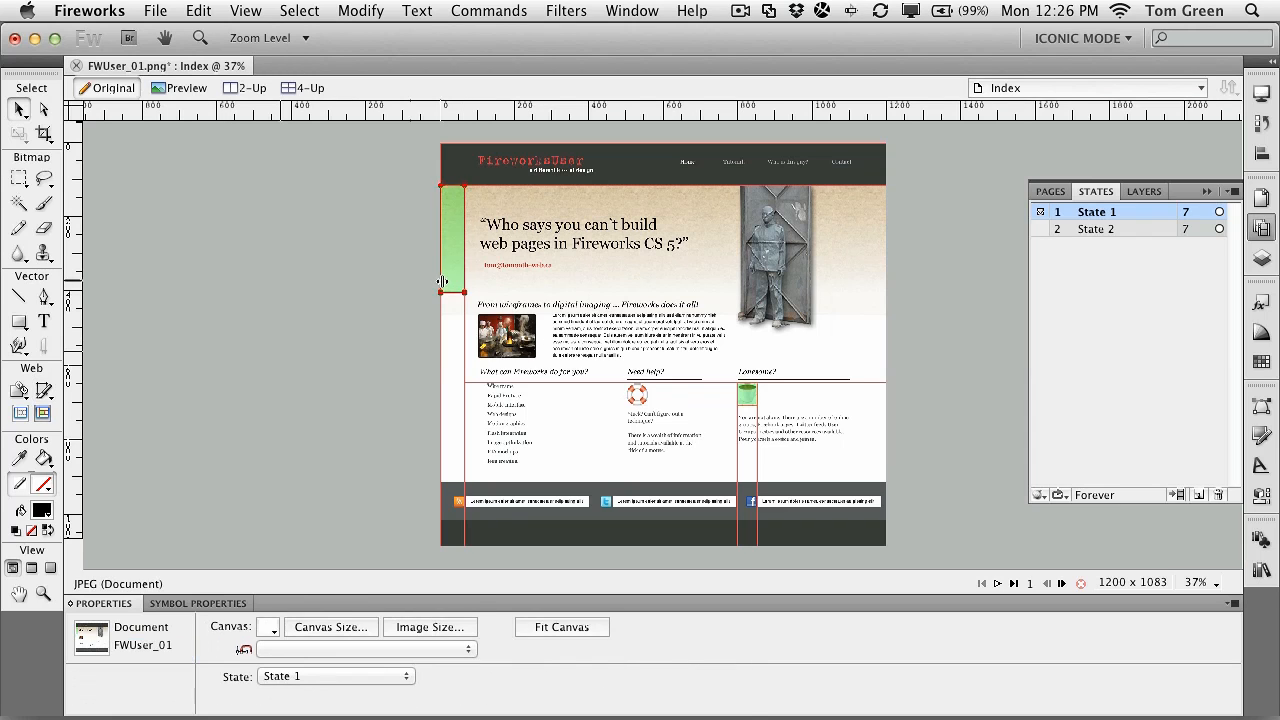
pyautogui.click(455, 283)
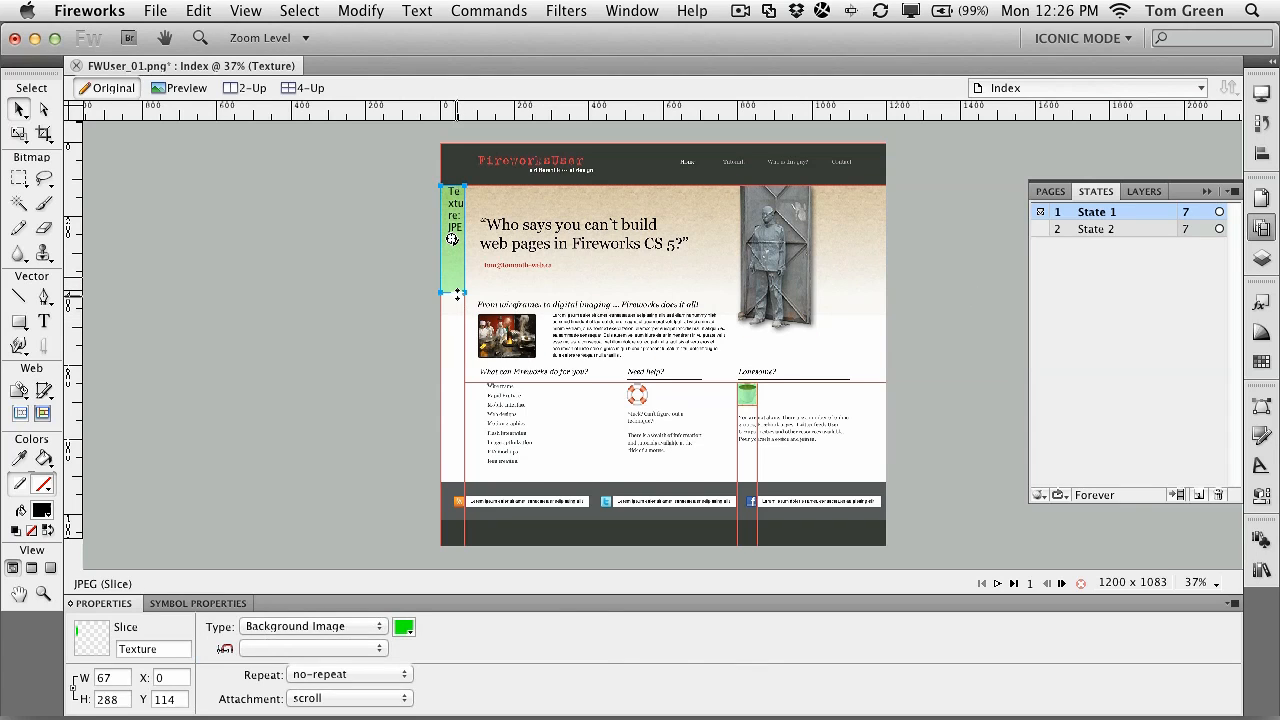
pyautogui.moveTo(458, 293); pyautogui.dragTo(457, 300)
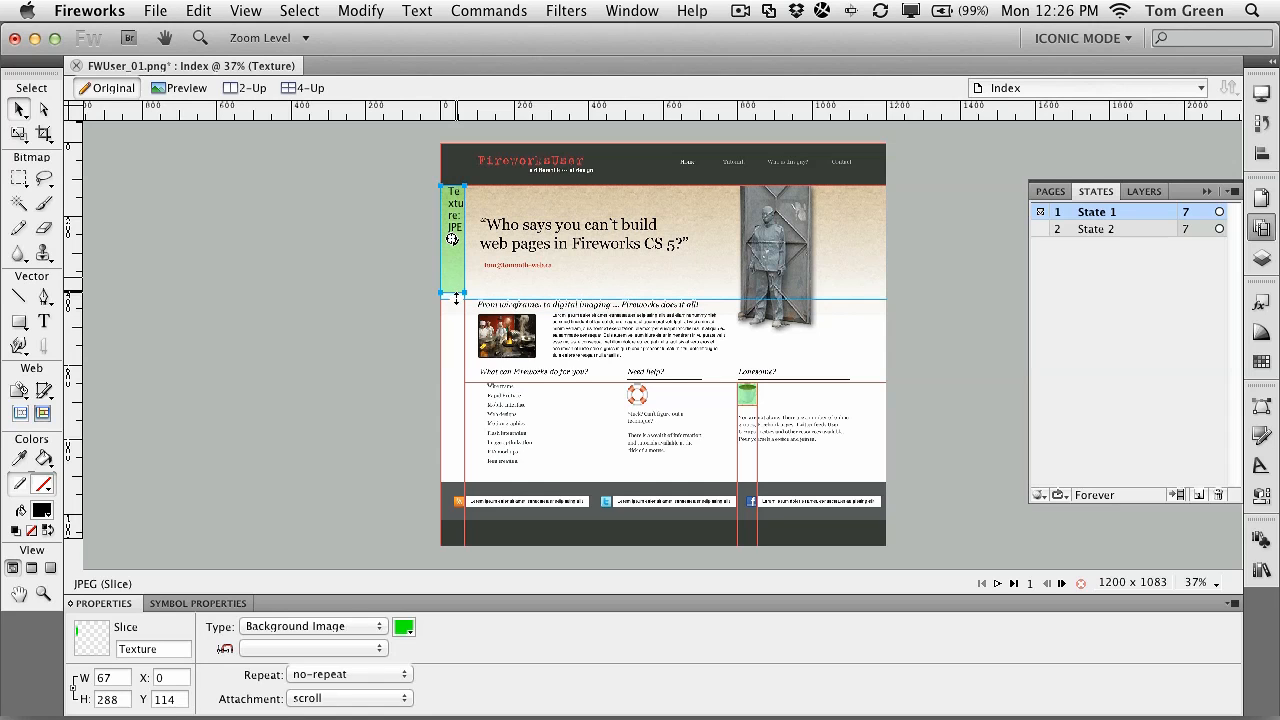